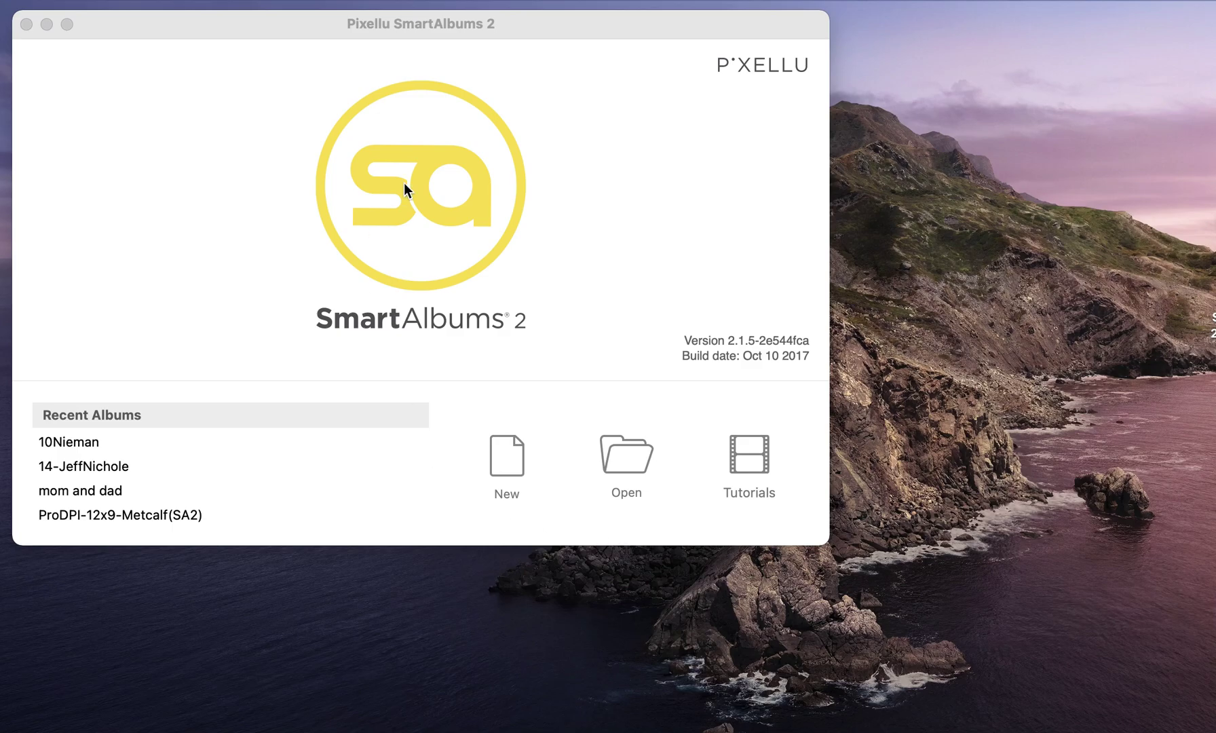
Step: Open the 14-JeffNichole wedding album from Recent Albums on the SmartAlbums start window
{"action": "left_click", "coordinate": [297, 36]}
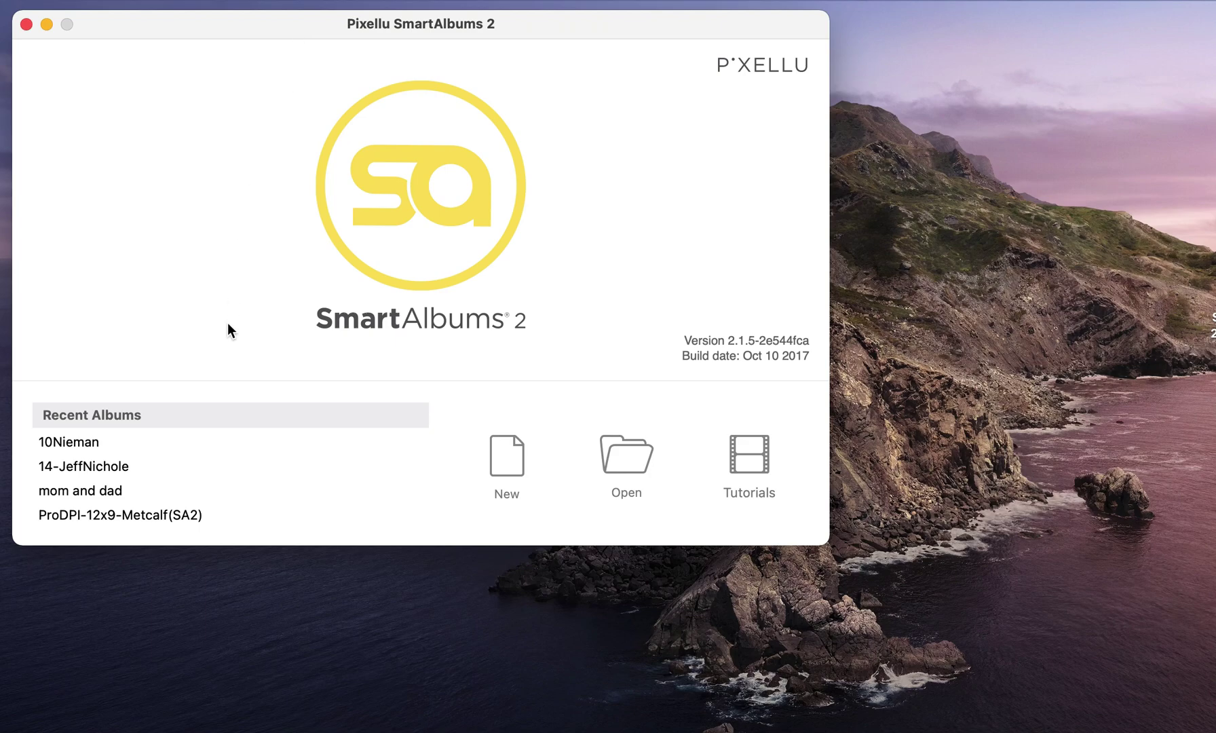
{"action": "left_click", "coordinate": [122, 469]}
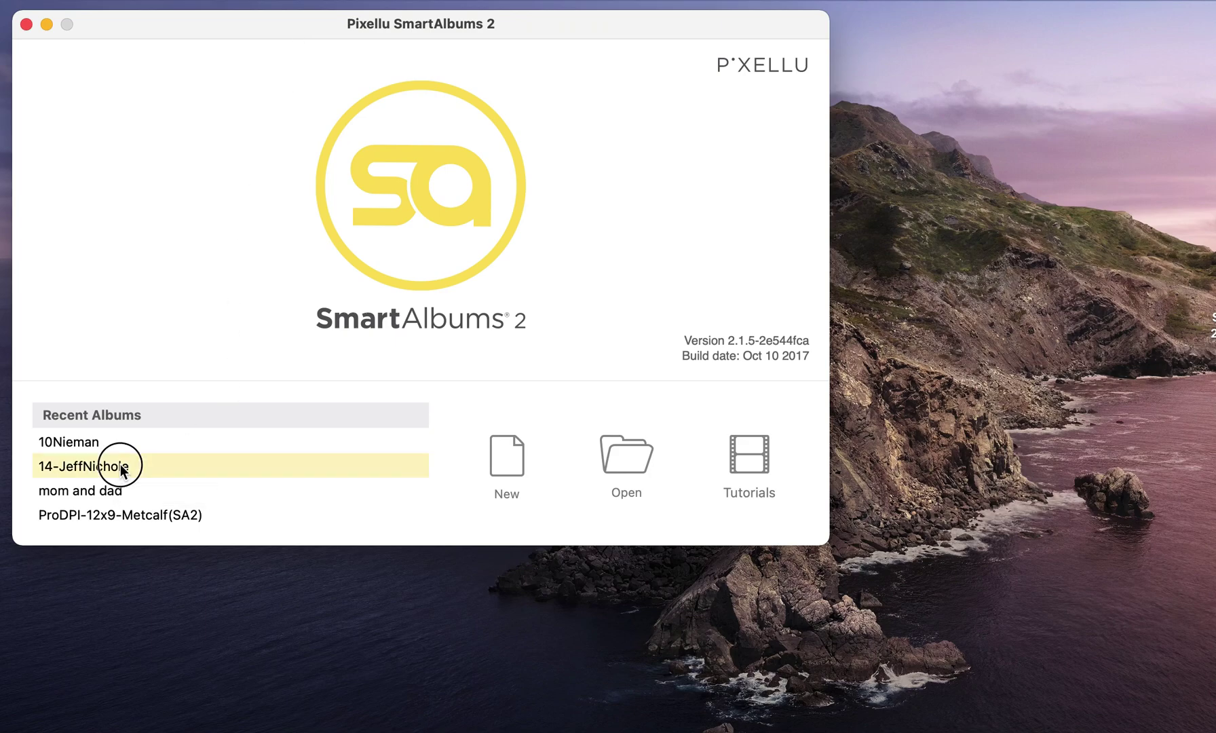
{"action": "double_click", "coordinate": [206, 466]}
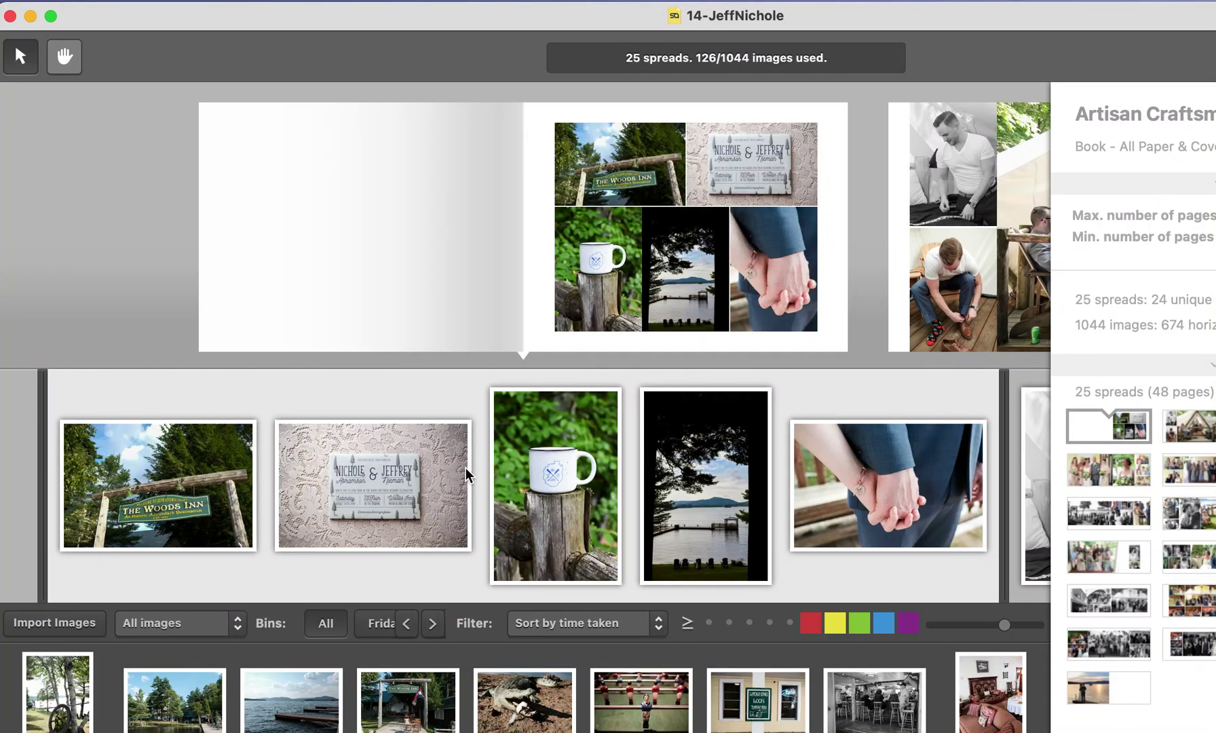
Step: Uncheck View > Inspector to hide the Inspector panel
{"action": "left_click", "coordinate": [411, 4]}
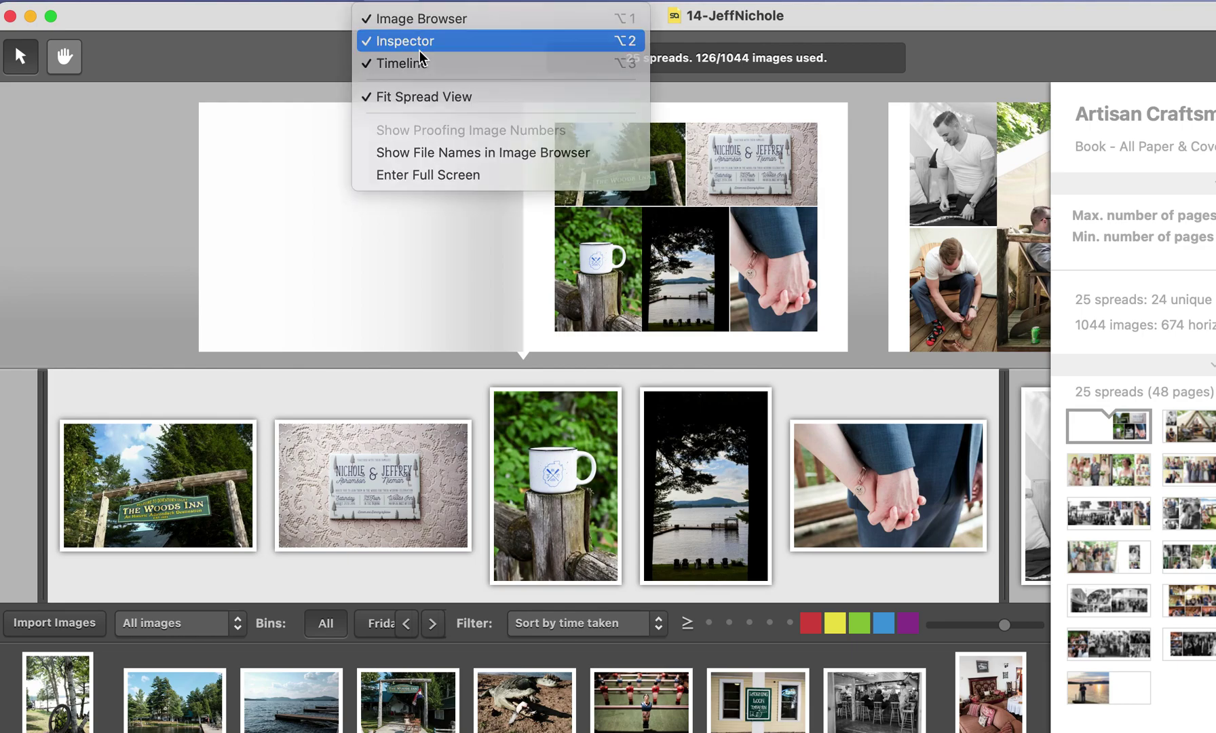
{"action": "left_click", "coordinate": [419, 49]}
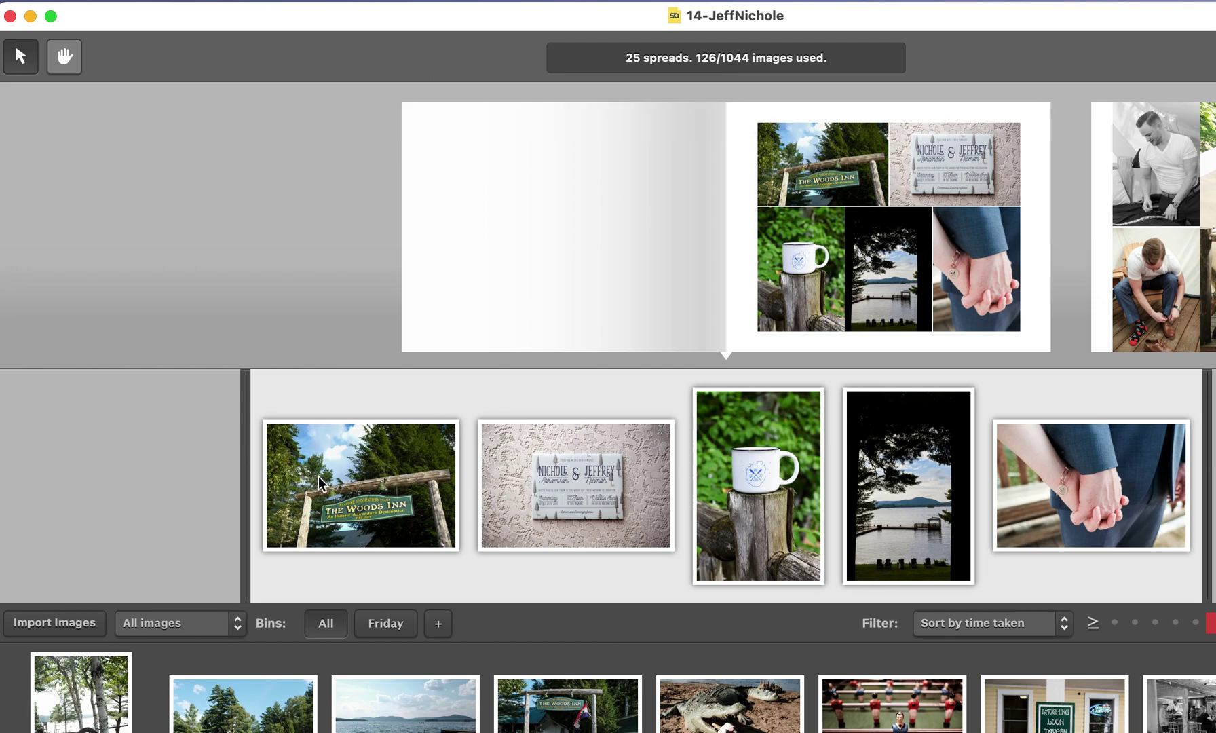
Step: Select all images in the album with Cmd+A, starting from the Woods Inn sign photo
{"action": "left_click", "coordinate": [328, 447]}
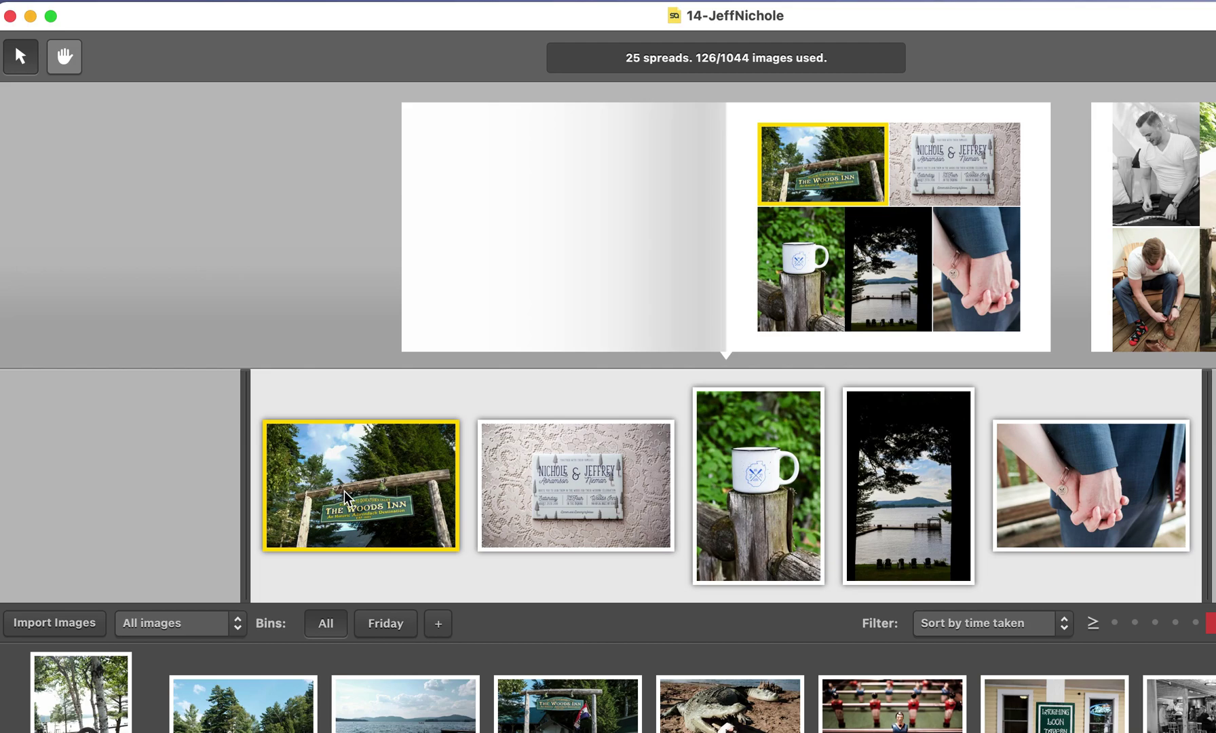
{"action": "key", "text": "super+a"}
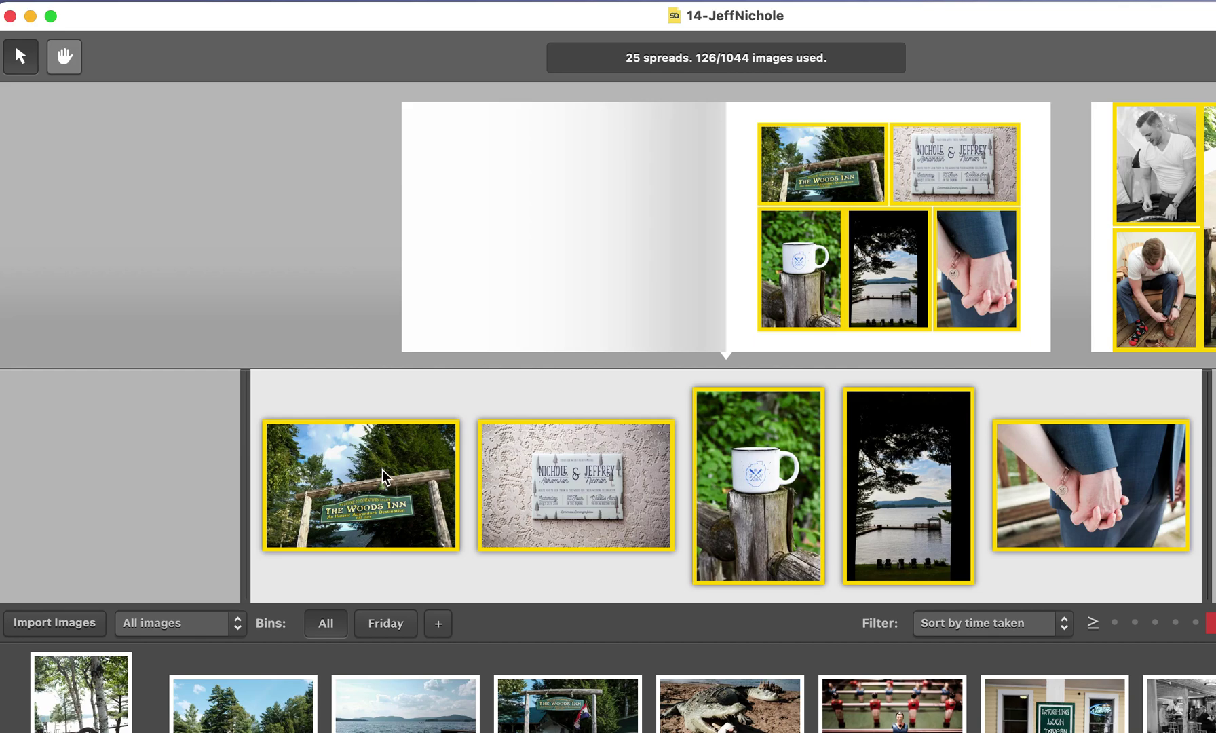
{"action": "mouse_move", "coordinate": [946, 240]}
{"action": "left_click", "coordinate": [192, 2]}
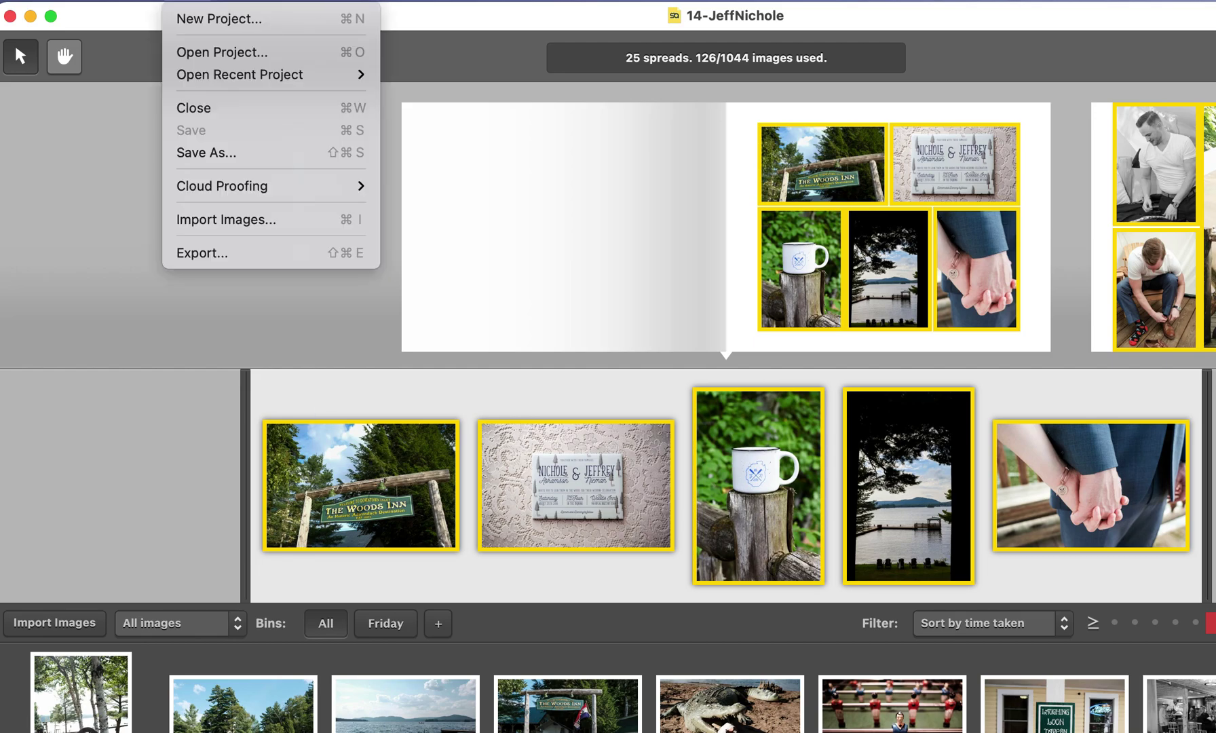
Step: Start a new 10x10 project with Bay Photo and Pacific Album - All Paper & Cover Types
{"action": "left_click", "coordinate": [230, 22]}
{"action": "left_click", "coordinate": [592, 338]}
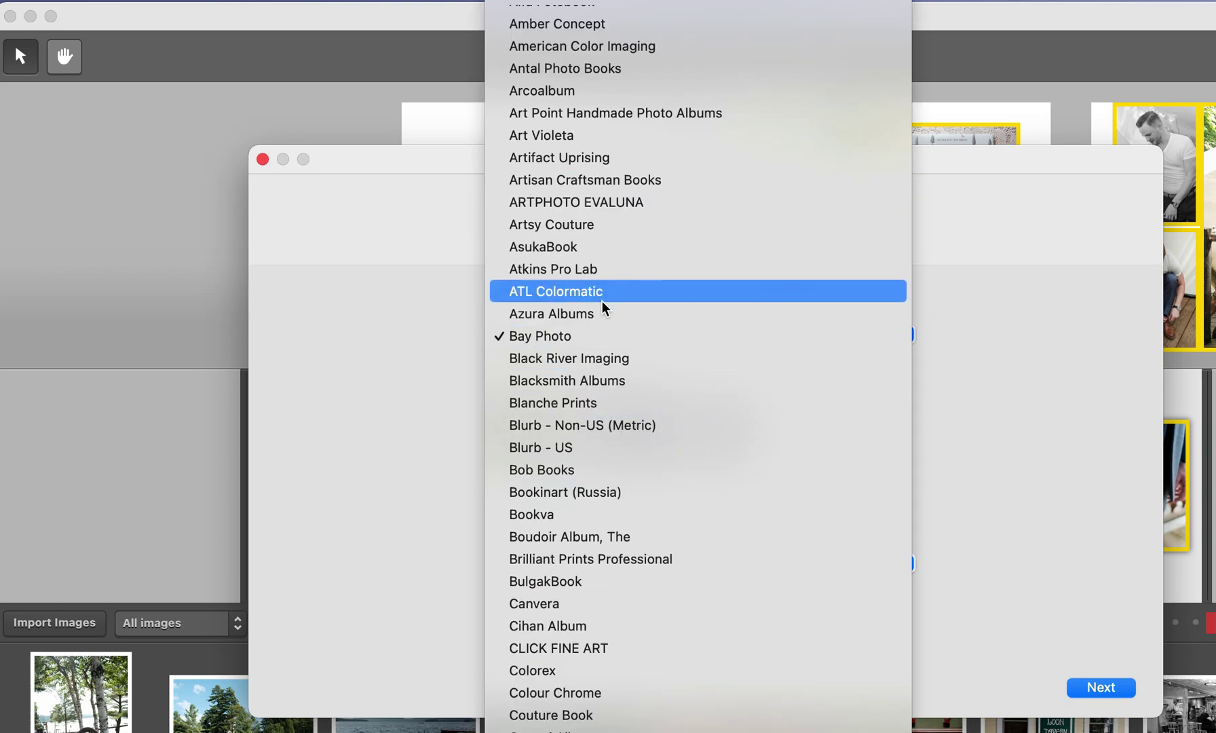
{"action": "left_click", "coordinate": [627, 334]}
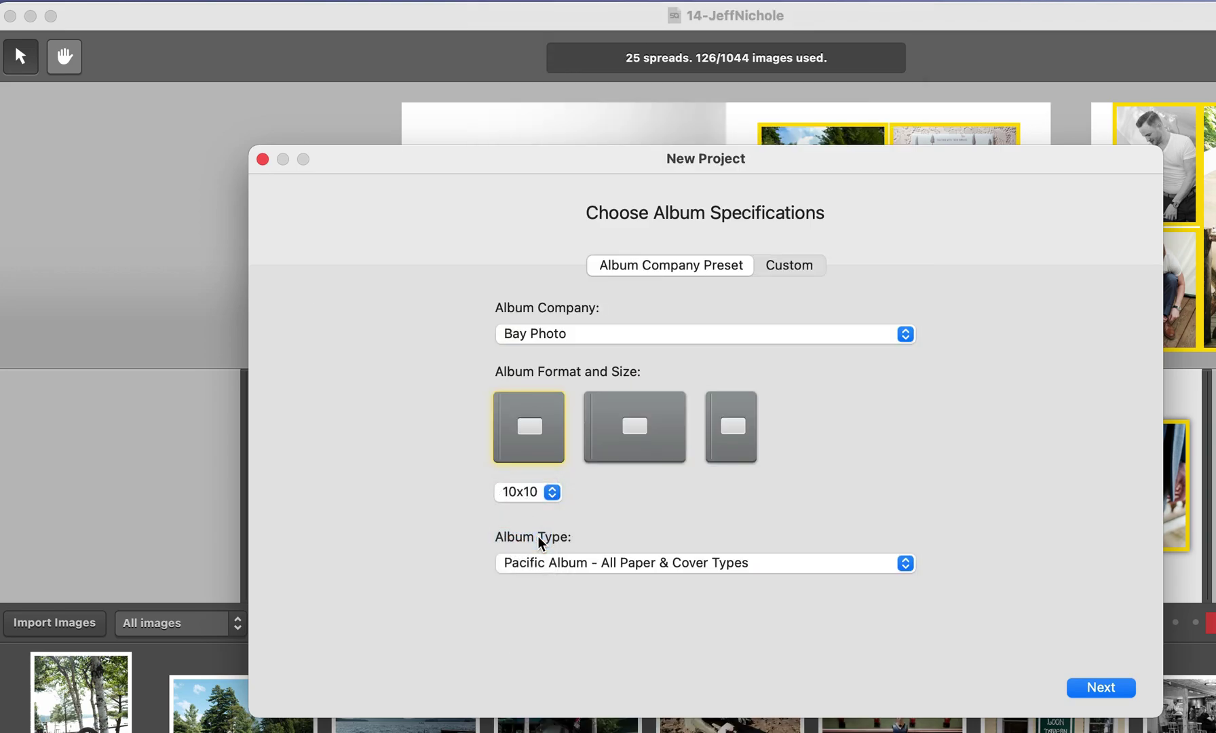
{"action": "left_click", "coordinate": [857, 563]}
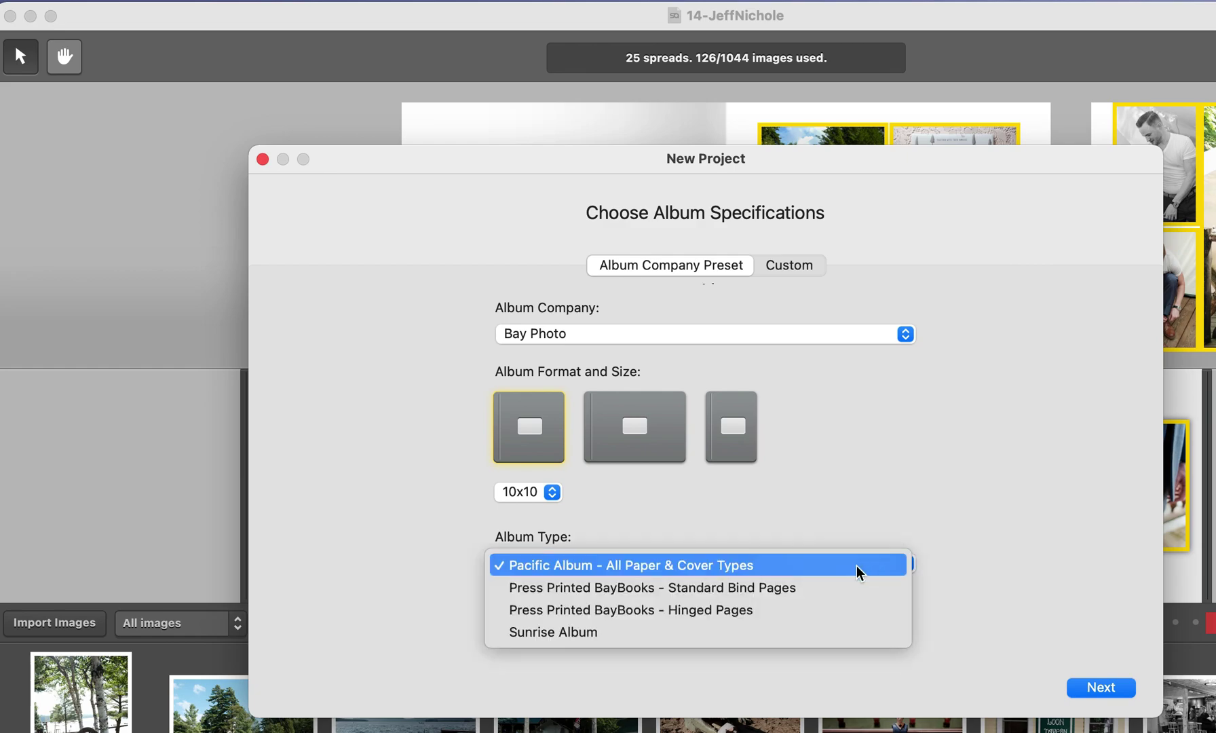
{"action": "left_click", "coordinate": [810, 565]}
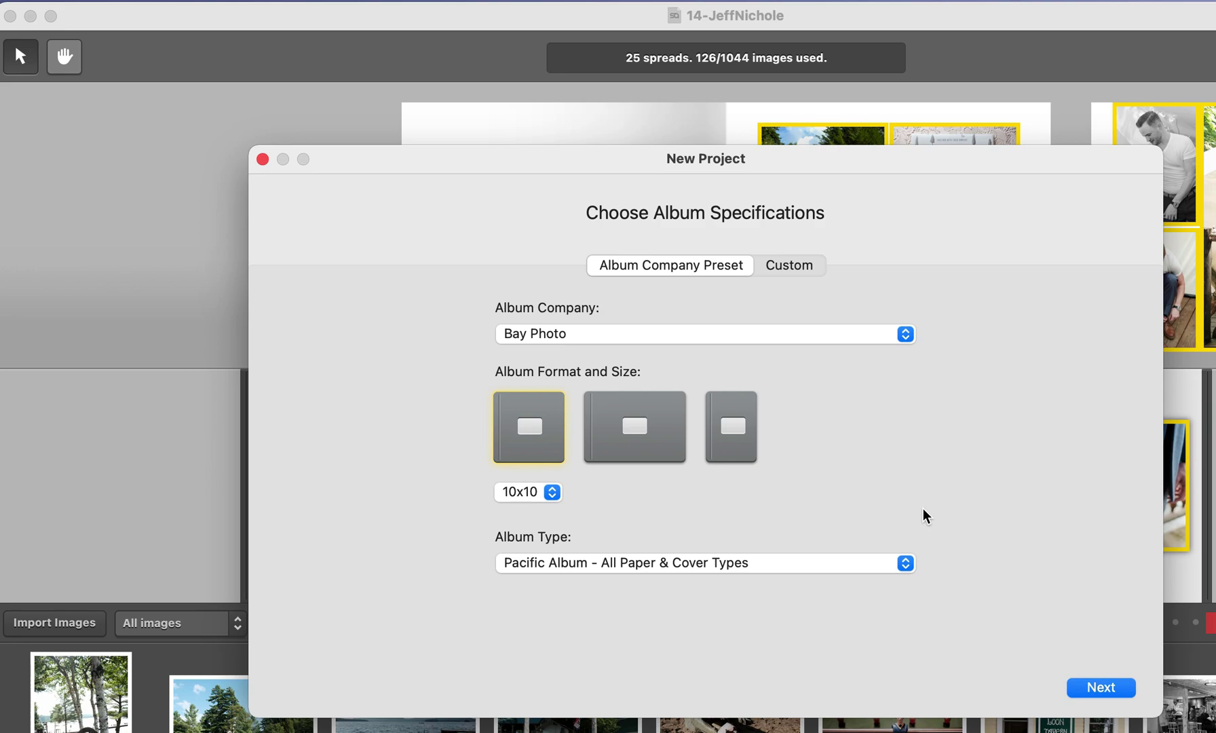
Step: Create the new project and save it as 10-Bay-TEST in Documents
{"action": "left_click", "coordinate": [1100, 688]}
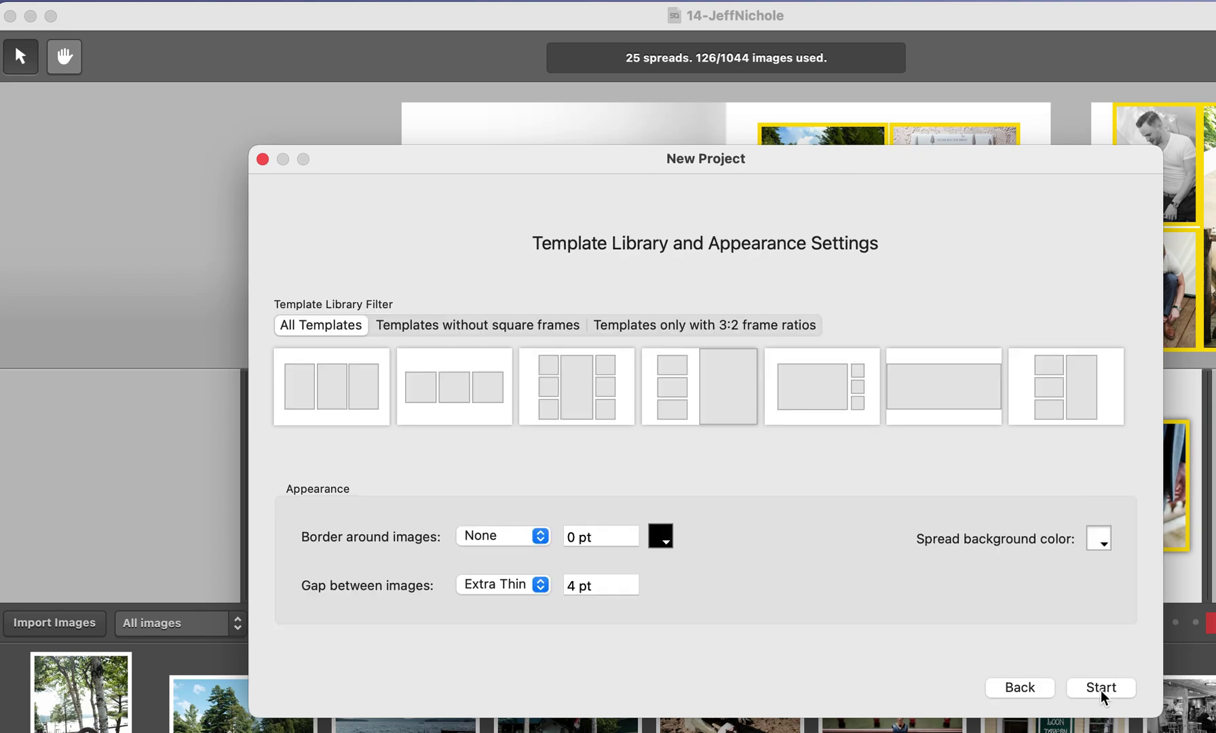
{"action": "left_click", "coordinate": [1100, 687]}
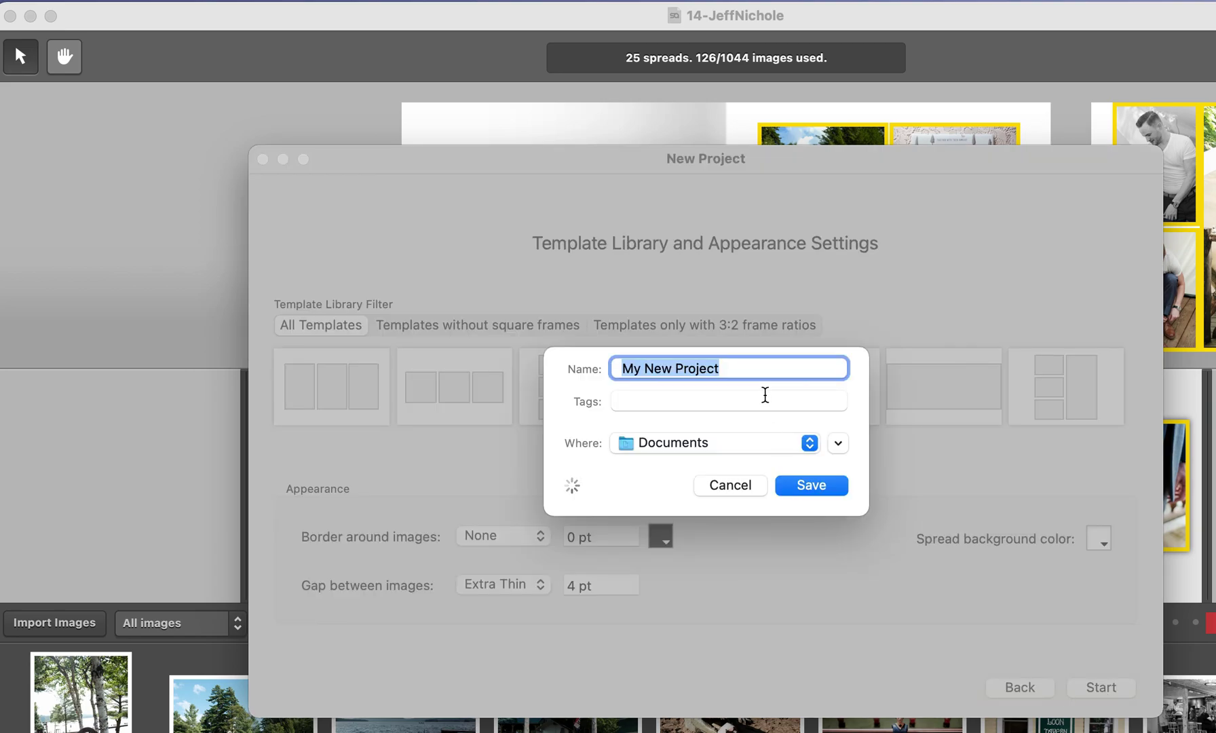
{"action": "type", "text": "10-"}
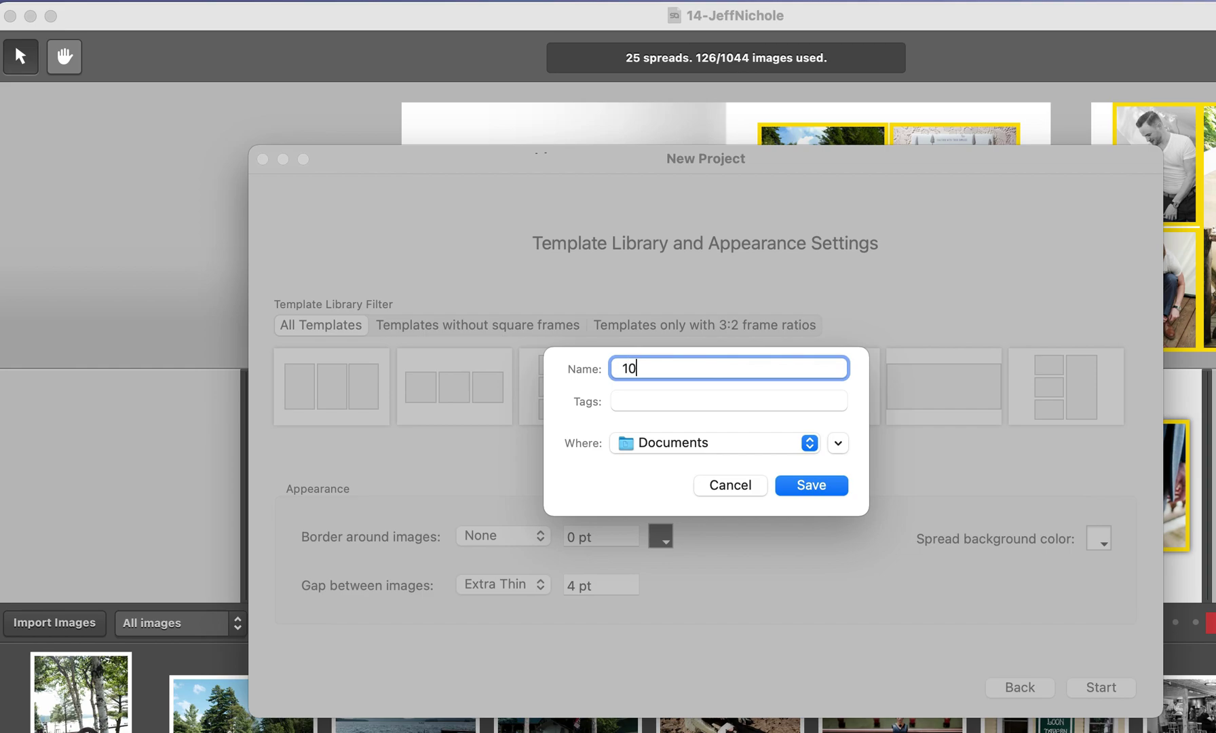
{"action": "type", "text": "Bay-TEST"}
{"action": "left_click", "coordinate": [821, 485]}
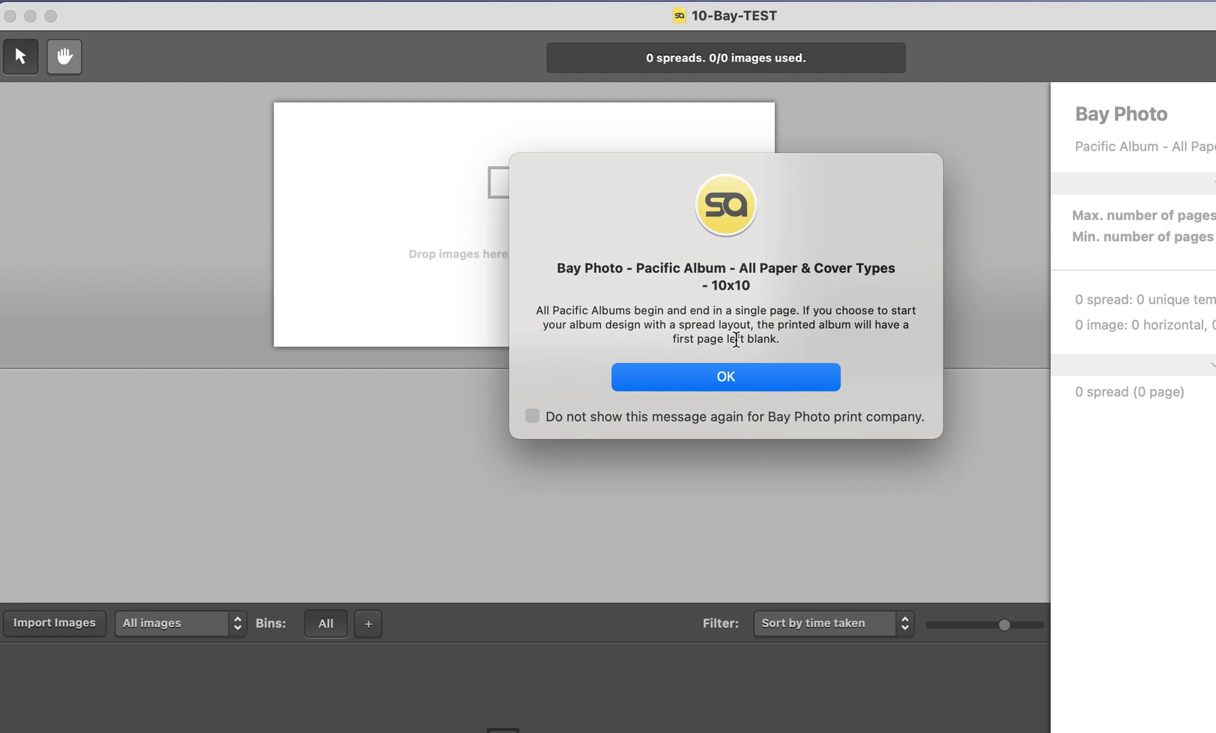
Step: Dismiss the Bay Photo notice and drop the copied 25 spreads and 126 images into the empty album
{"action": "left_click", "coordinate": [745, 373]}
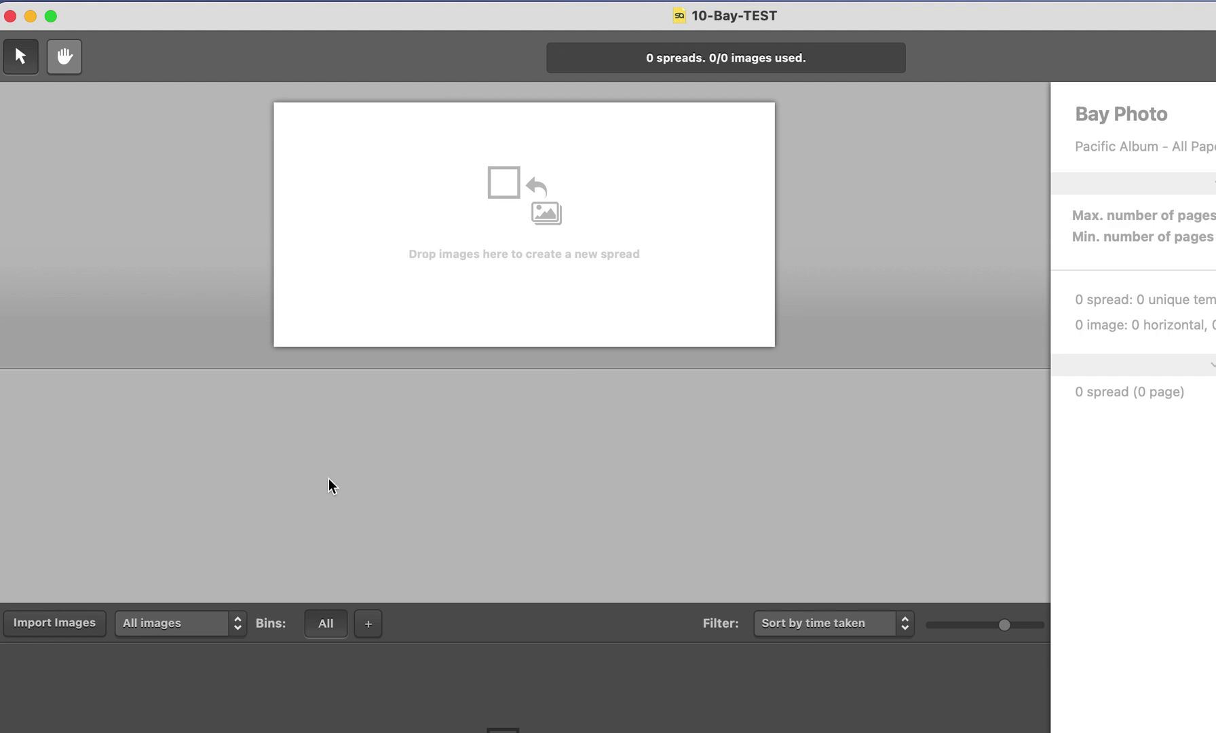
{"action": "left_click_drag", "start_coordinate": [328, 479], "coordinate": [754, 380]}
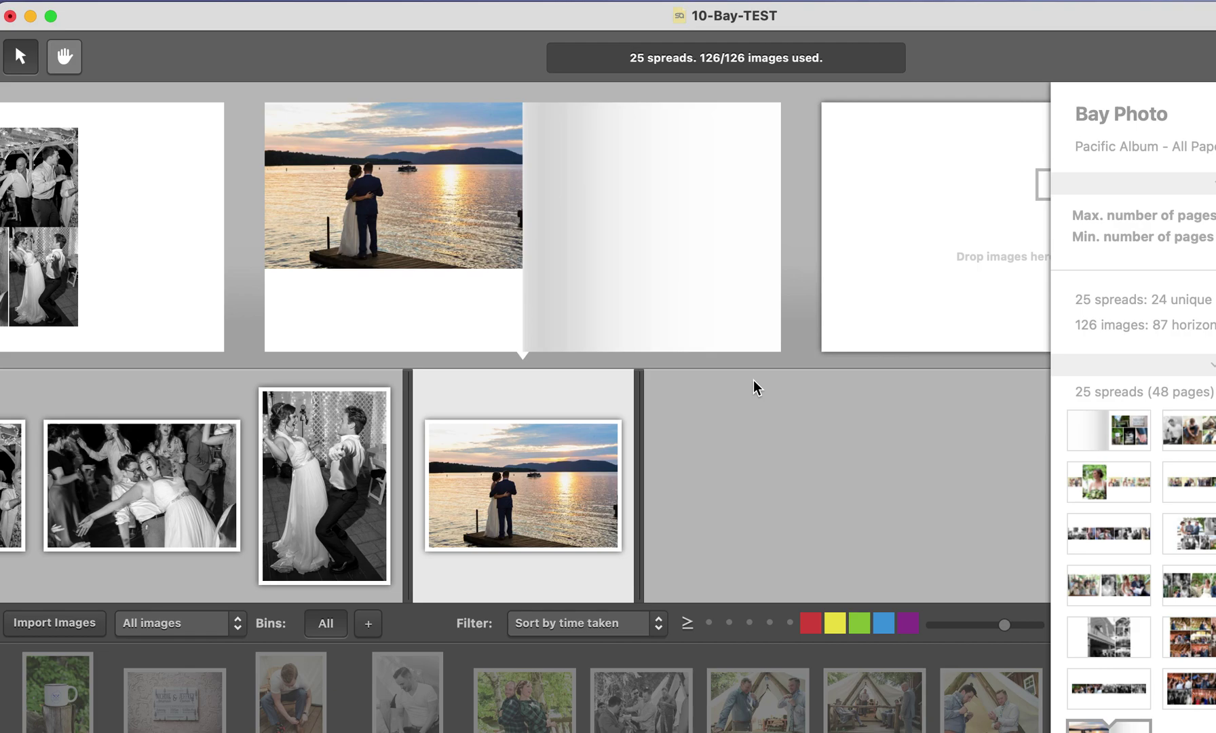
{"action": "mouse_move", "coordinate": [411, 172]}
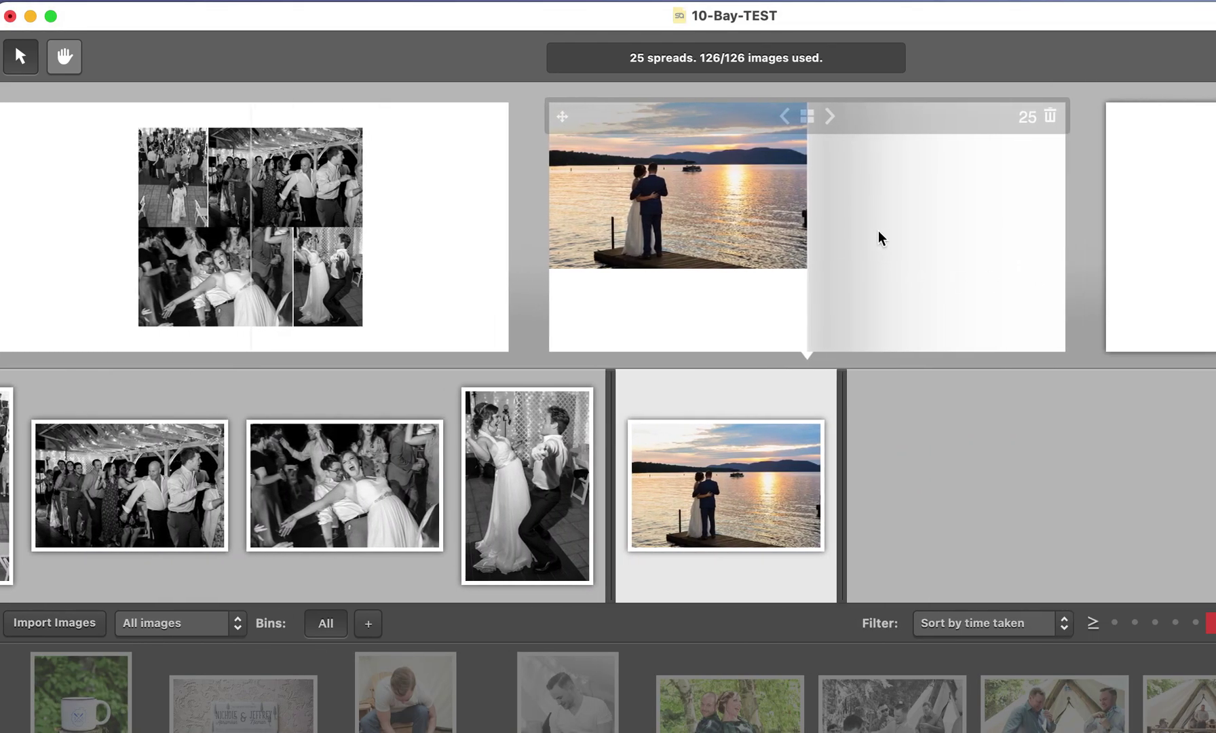
Step: Apply the full-bleed left-page template to spread 25 so the sunset dock photo fills the left page
{"action": "left_click", "coordinate": [693, 192]}
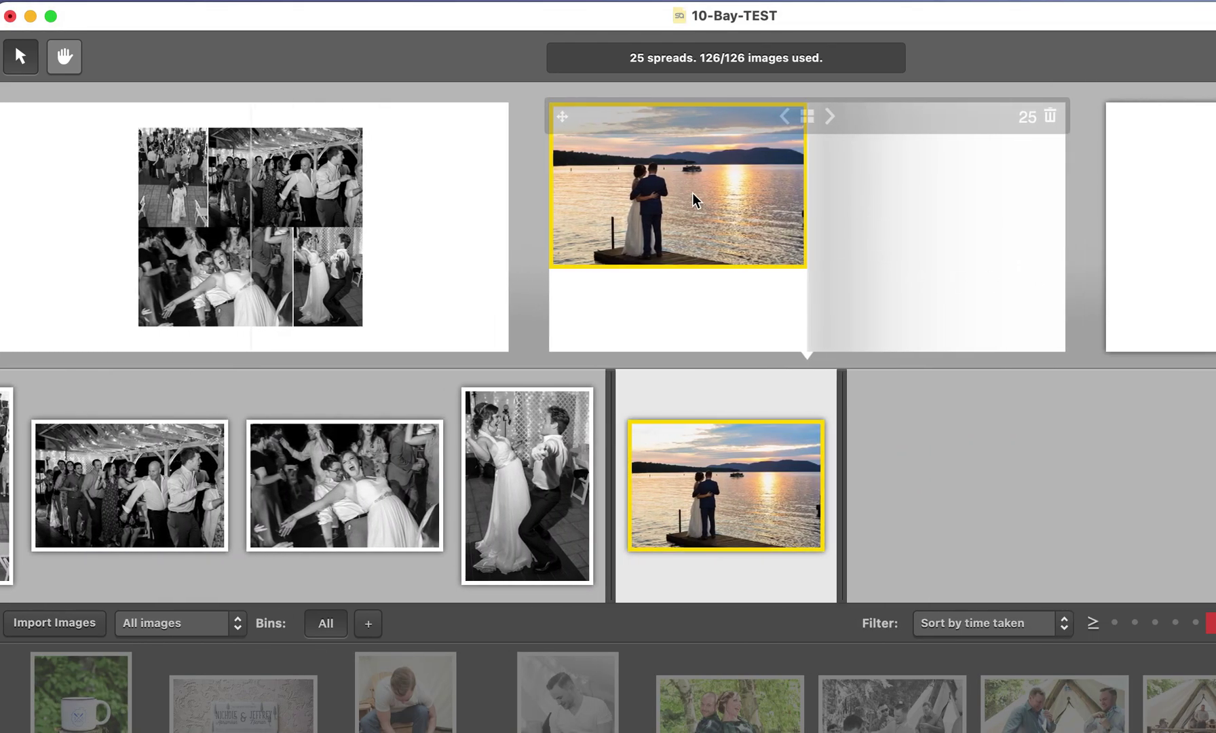
{"action": "left_click", "coordinate": [807, 118]}
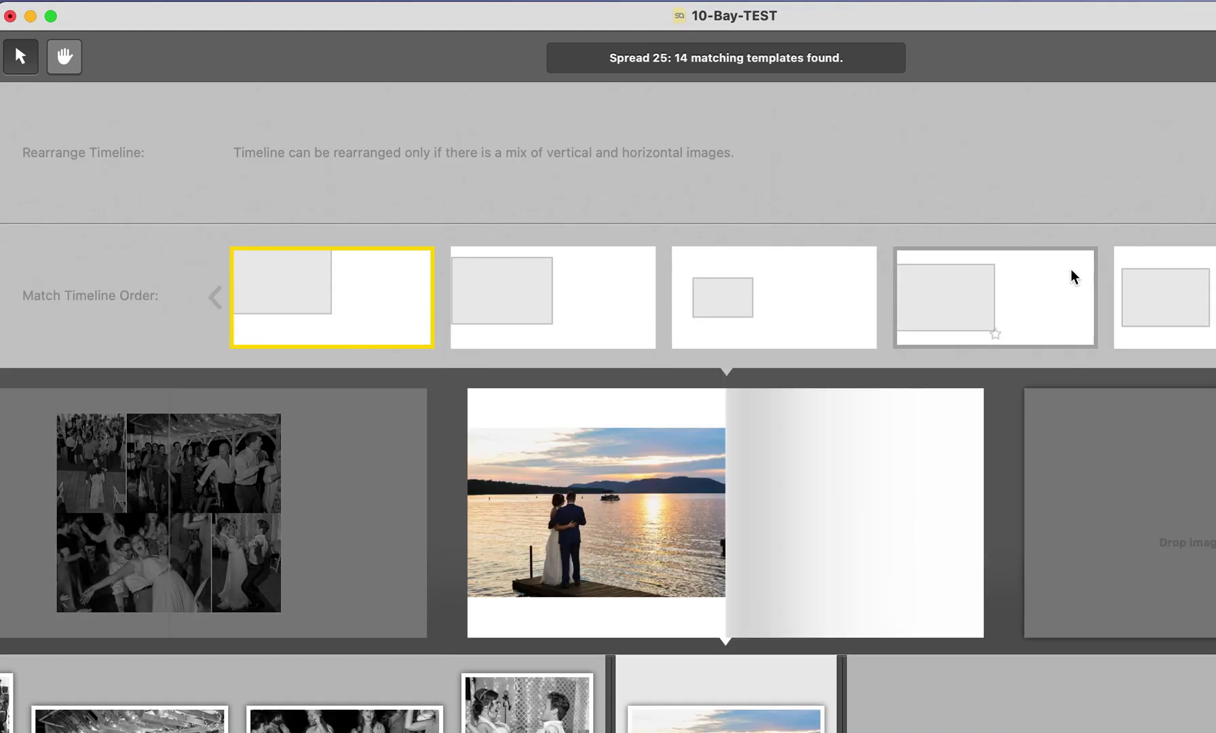
{"action": "scroll", "coordinate": [1071, 269], "scroll_direction": "right", "scroll_amount": 10}
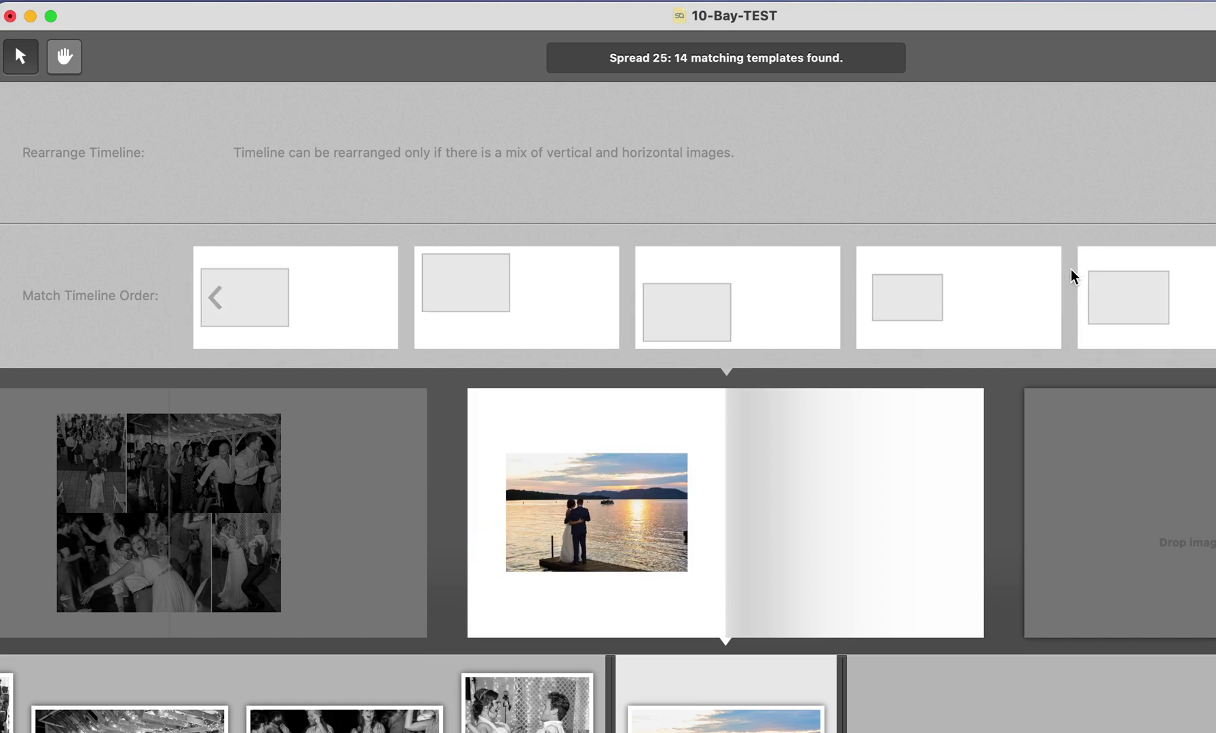
{"action": "scroll", "coordinate": [1071, 269], "scroll_direction": "right", "scroll_amount": 3}
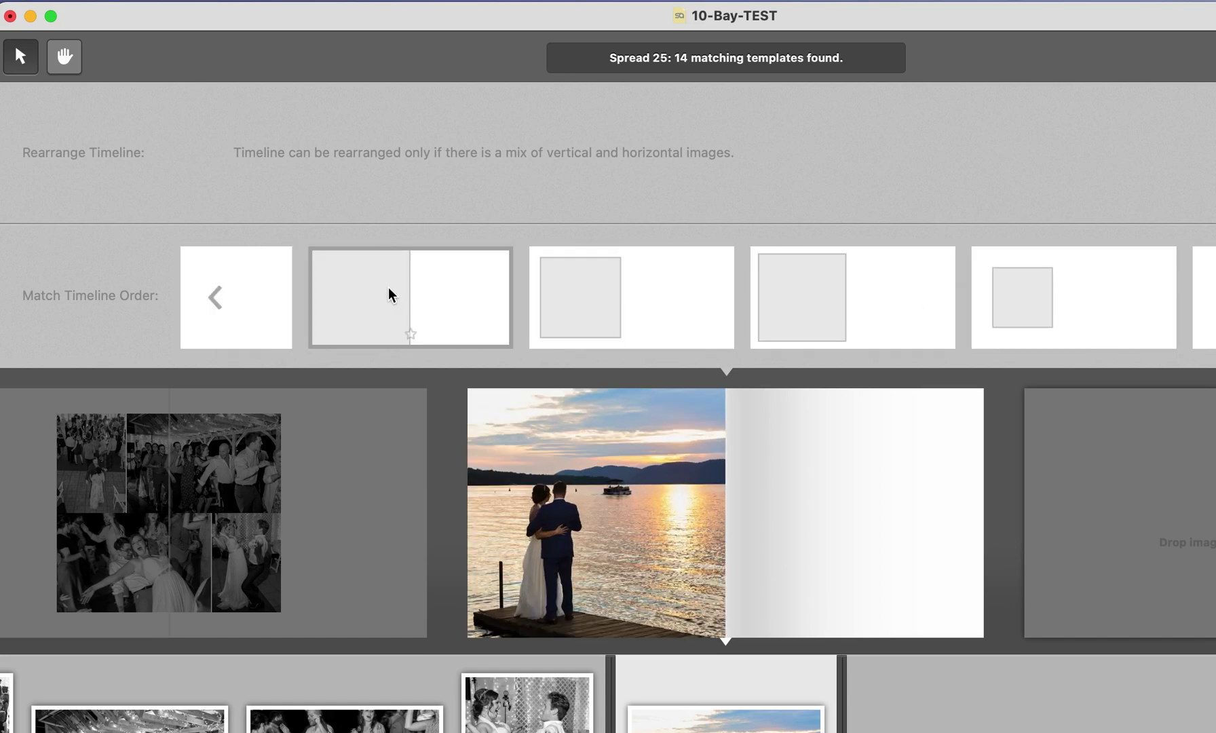
{"action": "left_click", "coordinate": [389, 294]}
{"action": "scroll", "coordinate": [902, 265], "scroll_direction": "left", "scroll_amount": 10}
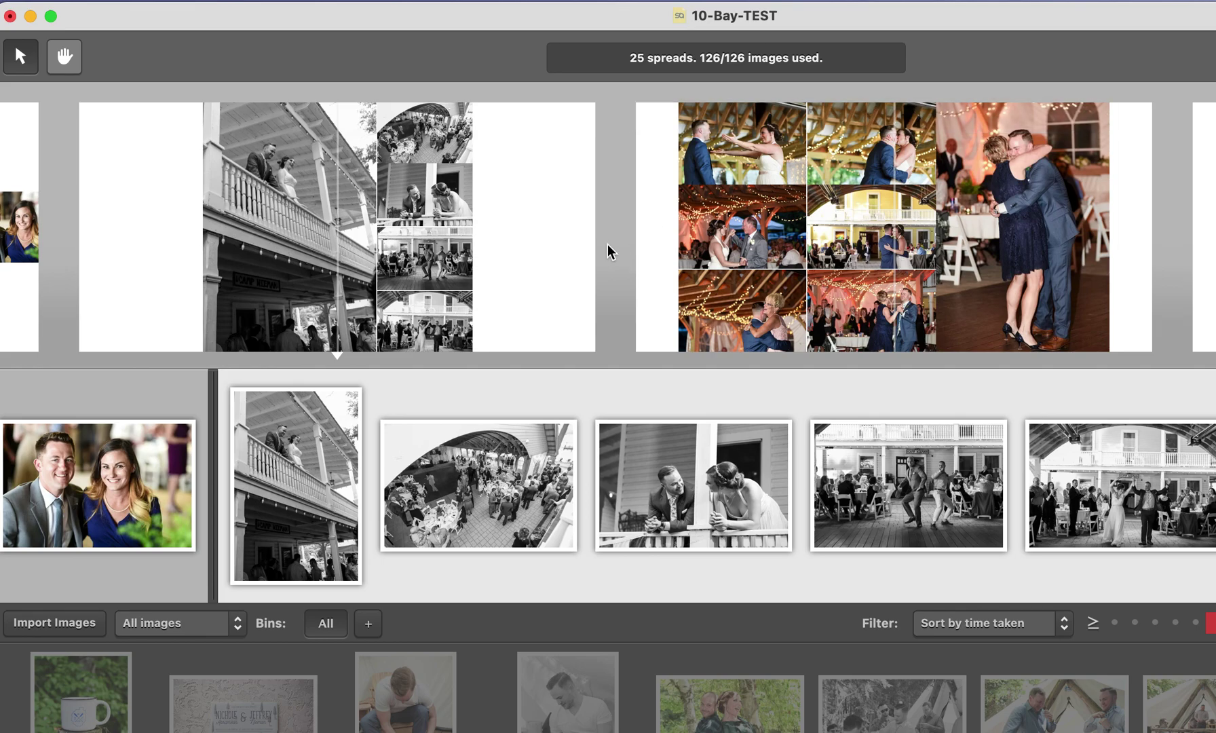
Step: Scroll the spread strip back to spread 1, the Woods Inn opening collage
{"action": "scroll", "coordinate": [538, 269], "scroll_direction": "left", "scroll_amount": 5}
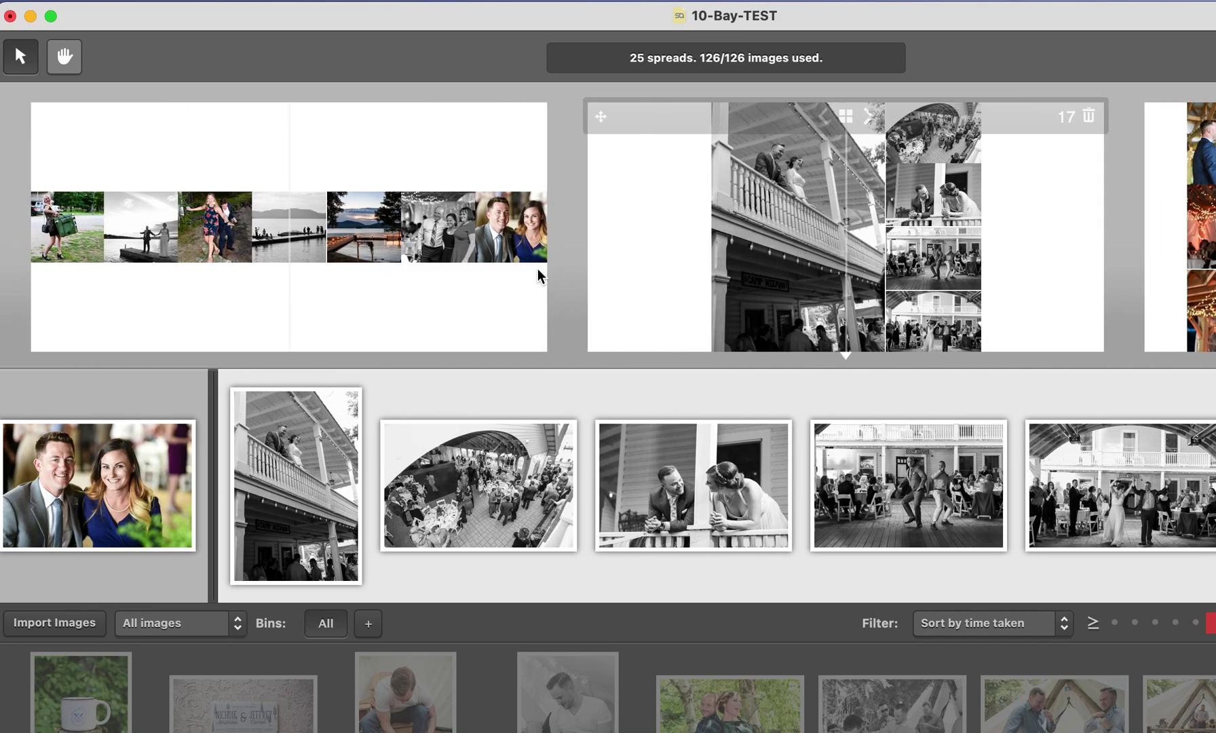
{"action": "scroll", "coordinate": [537, 268], "scroll_direction": "left", "scroll_amount": 5}
{"action": "scroll", "coordinate": [537, 268], "scroll_direction": "left", "scroll_amount": 10}
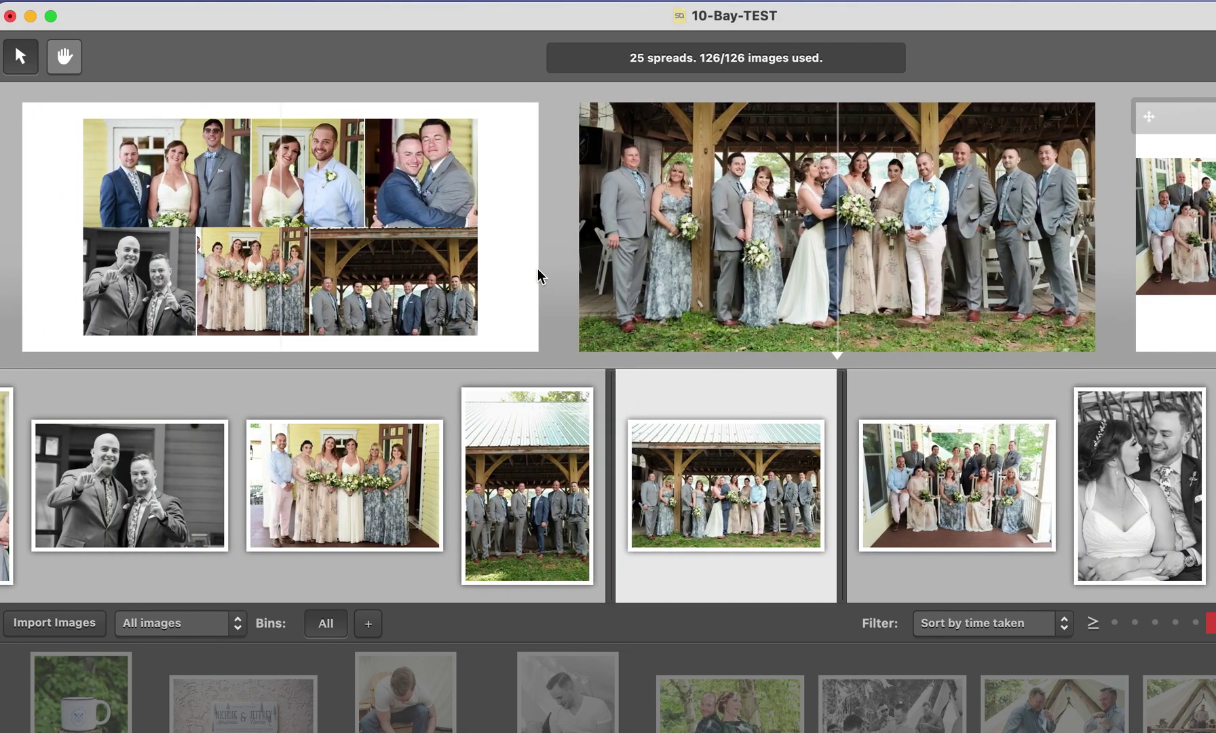
{"action": "scroll", "coordinate": [537, 271], "scroll_direction": "left", "scroll_amount": 5}
{"action": "scroll", "coordinate": [539, 271], "scroll_direction": "left", "scroll_amount": 6}
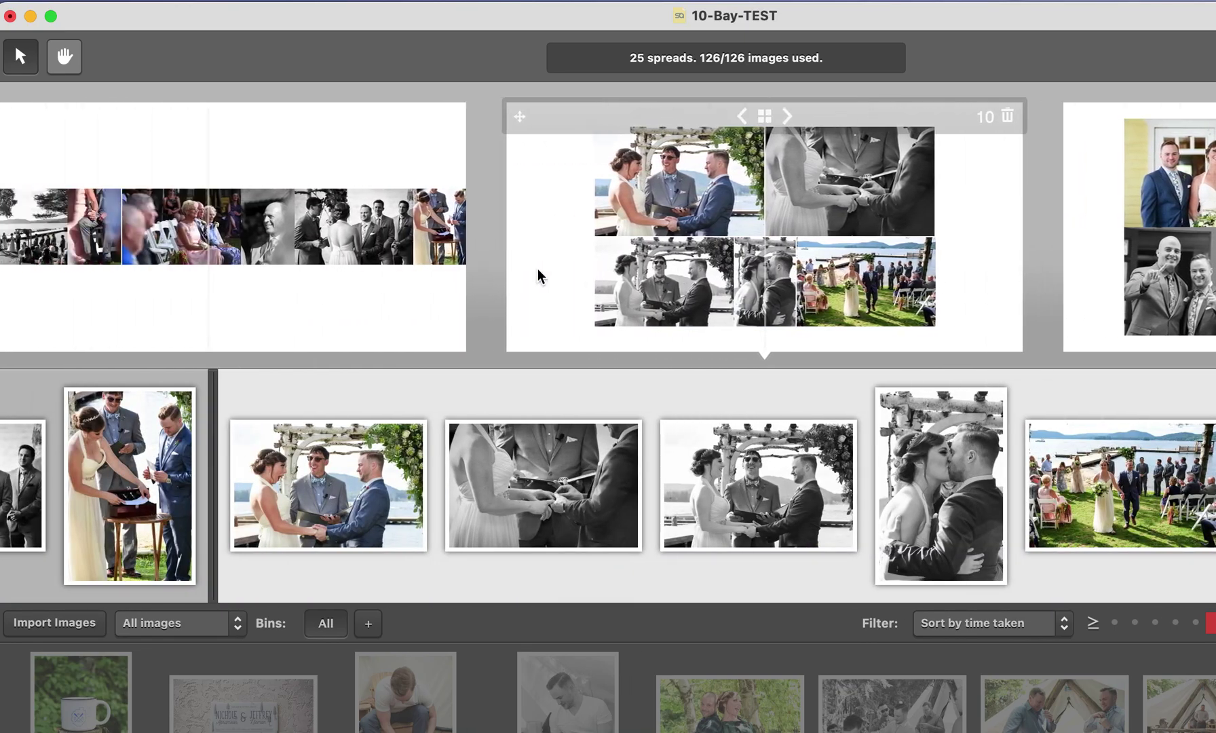
{"action": "scroll", "coordinate": [540, 268], "scroll_direction": "left", "scroll_amount": 8}
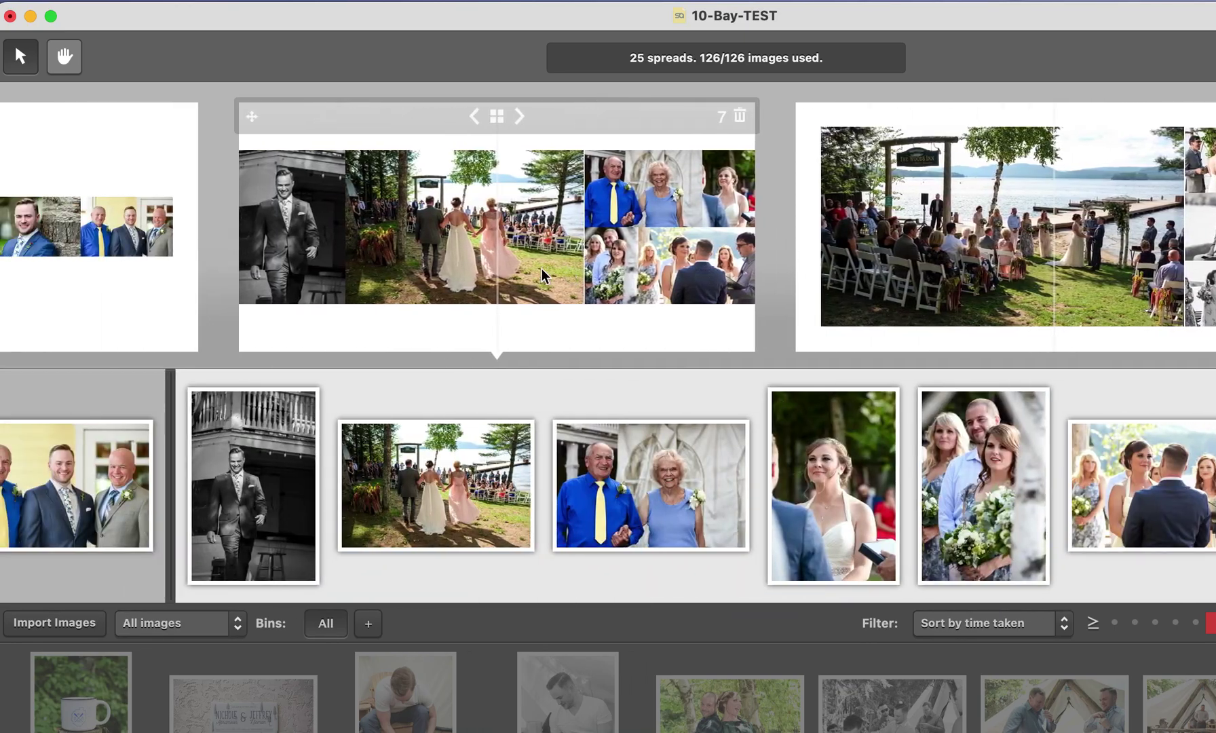
{"action": "scroll", "coordinate": [541, 268], "scroll_direction": "left", "scroll_amount": 8}
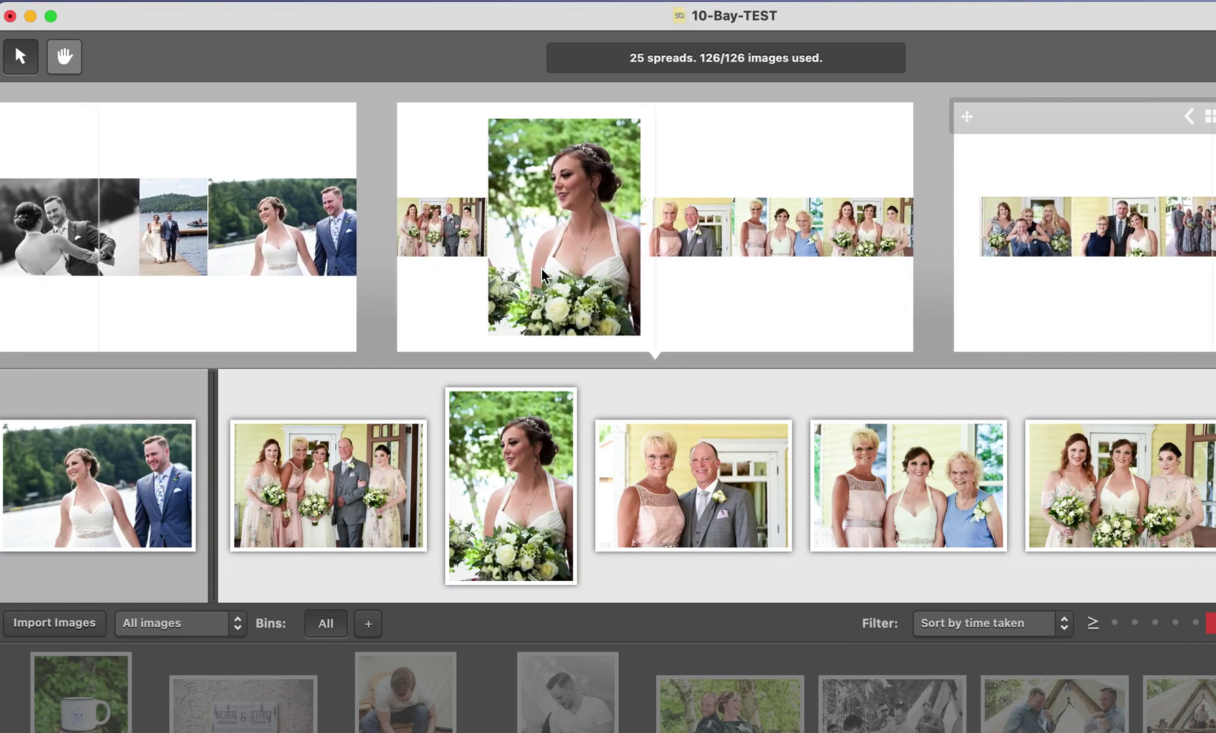
{"action": "scroll", "coordinate": [541, 268], "scroll_direction": "left", "scroll_amount": 8}
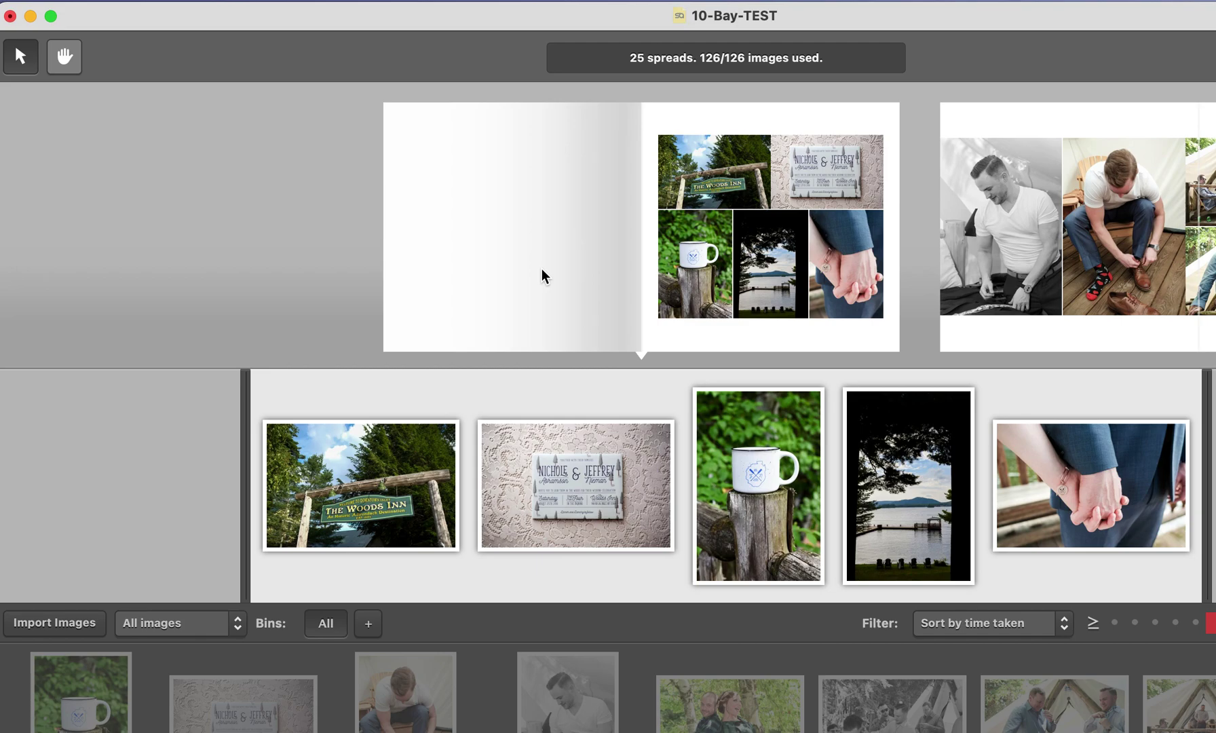
{"action": "mouse_move", "coordinate": [539, 253]}
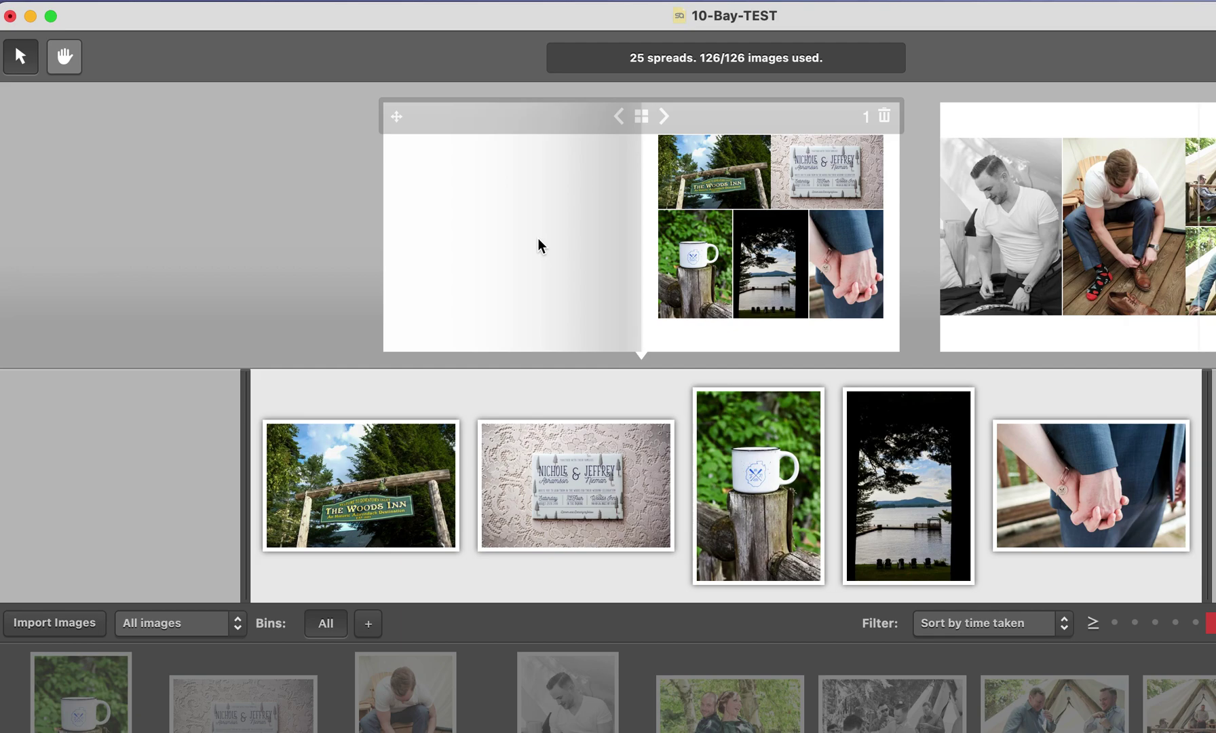
Step: Step forward through the spreads to the wedding-party group spread, then back to spread 2
{"action": "key", "text": "Right"}
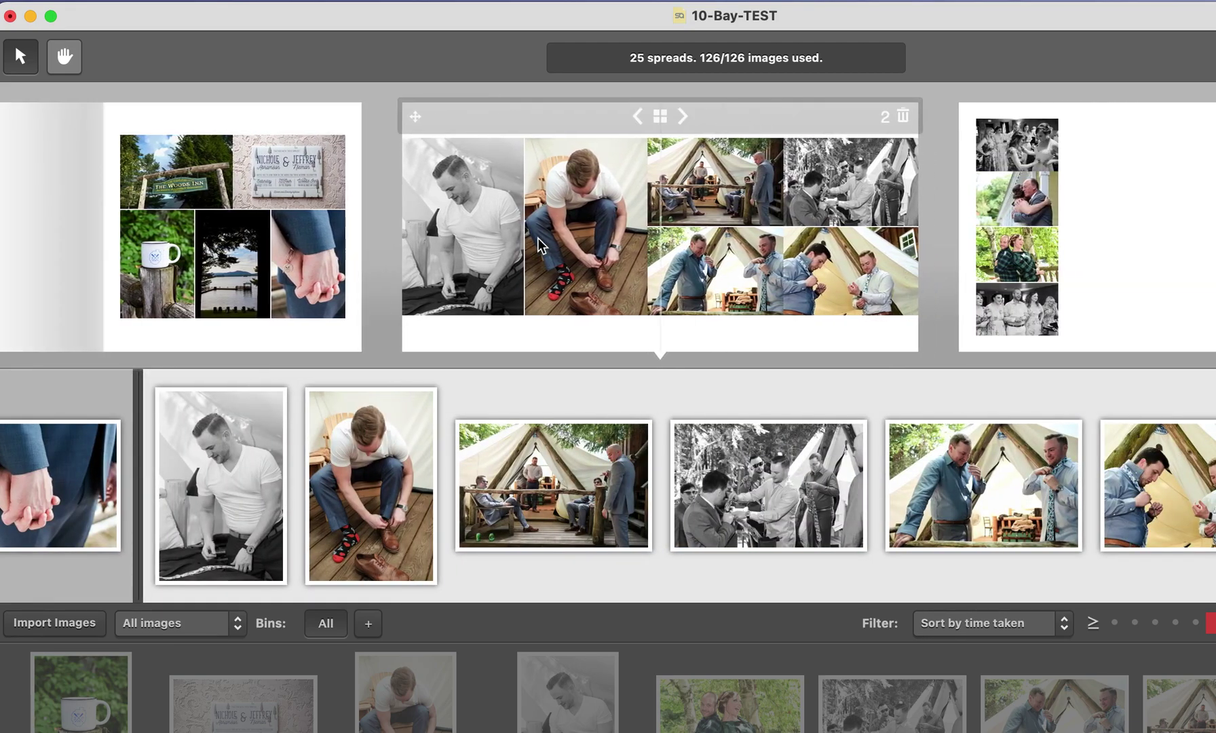
{"action": "key", "text": "Right"}
{"action": "key", "text": "Right"}
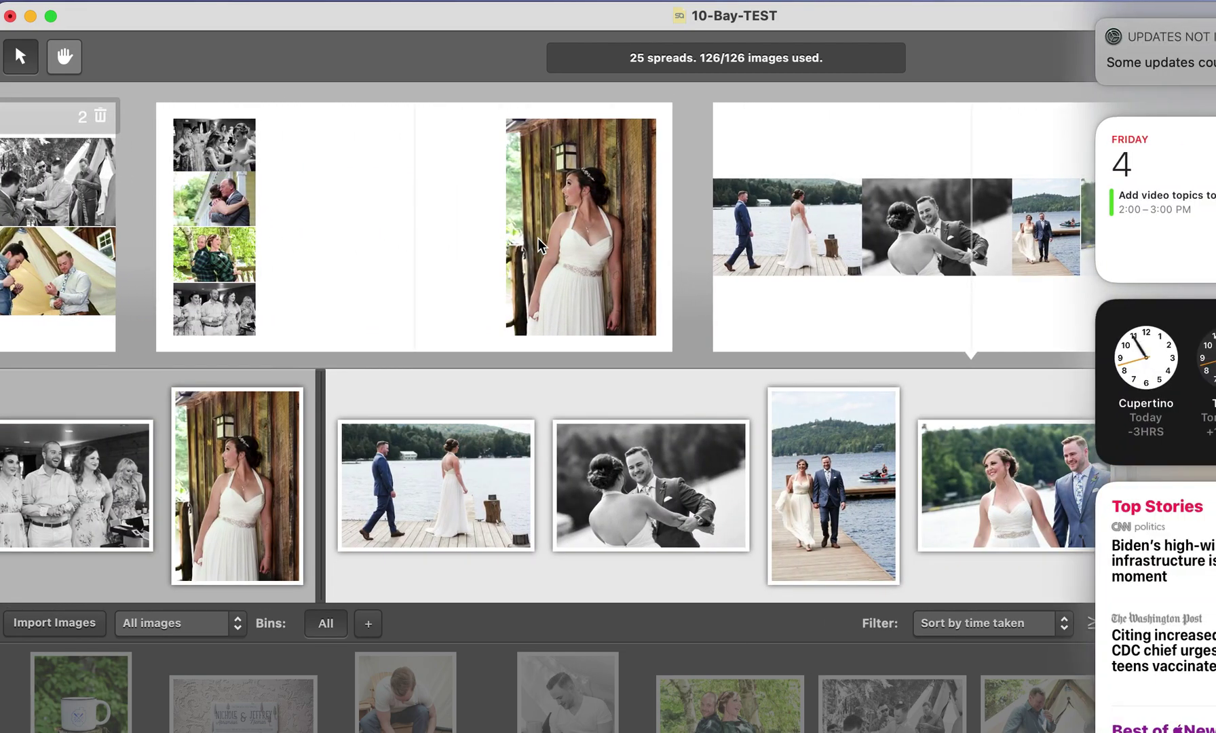
{"action": "left_click", "coordinate": [750, 266]}
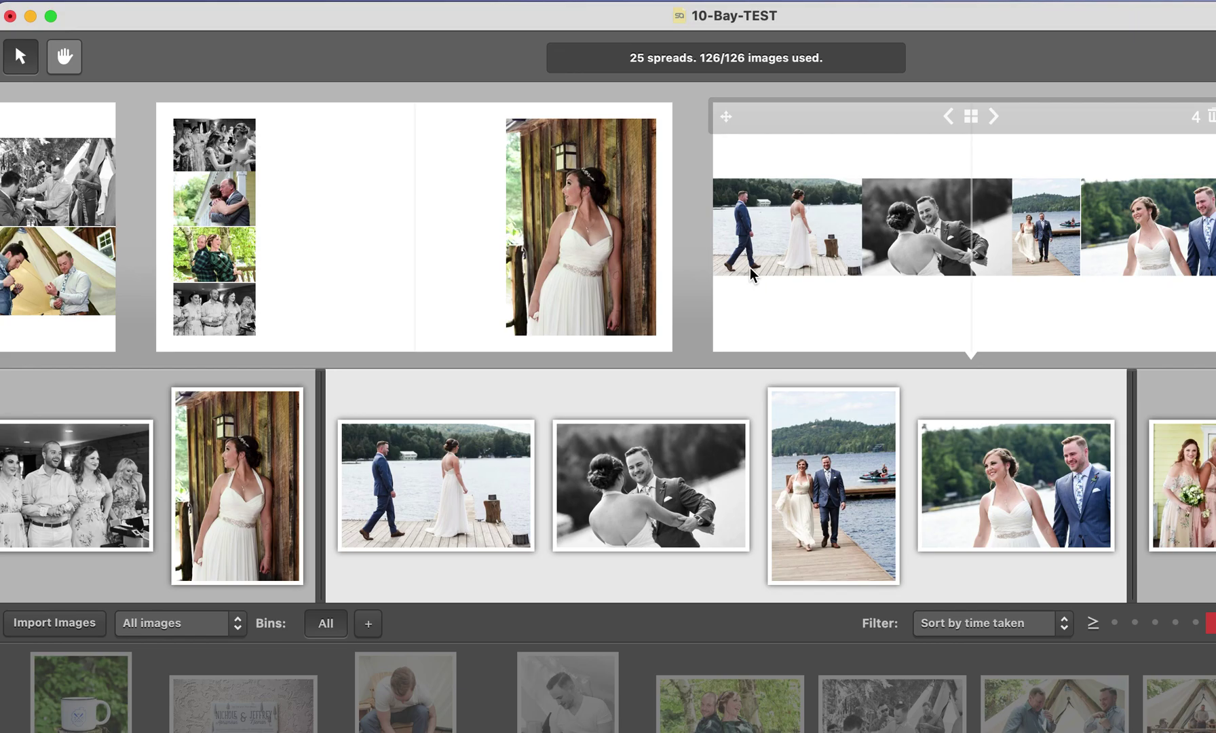
{"action": "key", "text": "Right"}
{"action": "key", "text": "Right"}
{"action": "key", "text": "Right"}
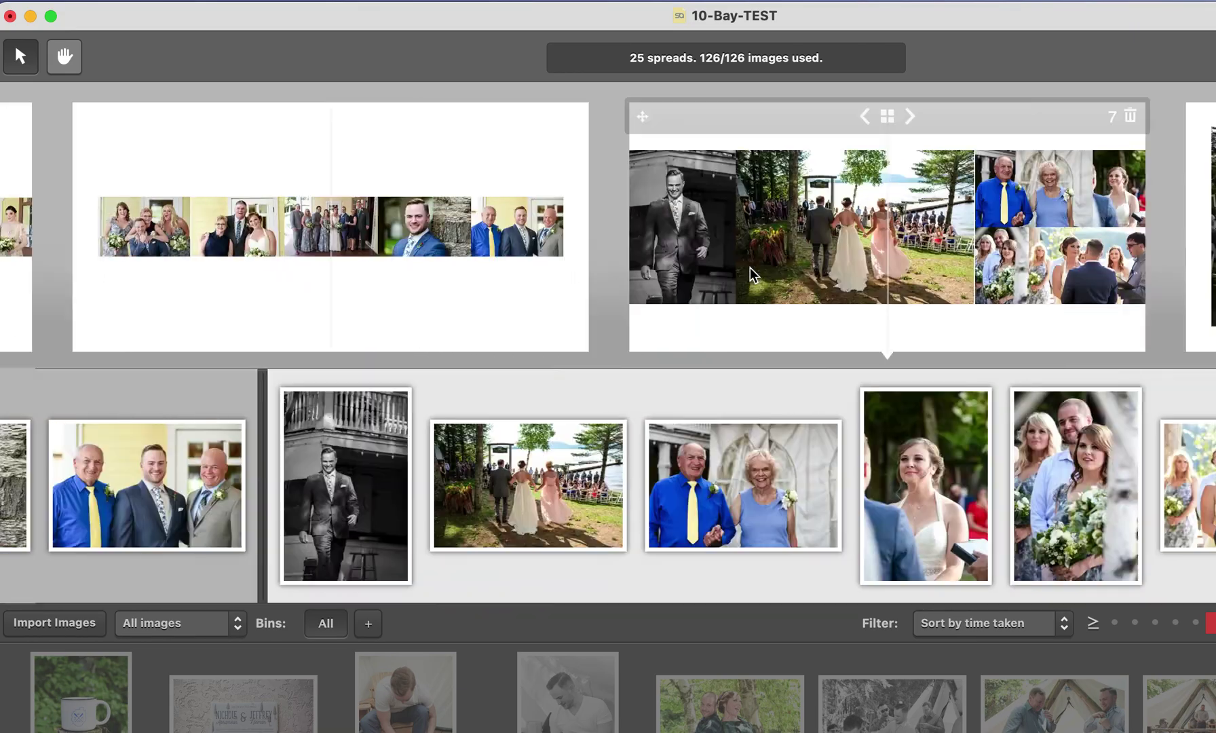
{"action": "key", "text": "Right"}
{"action": "key", "text": "Right"}
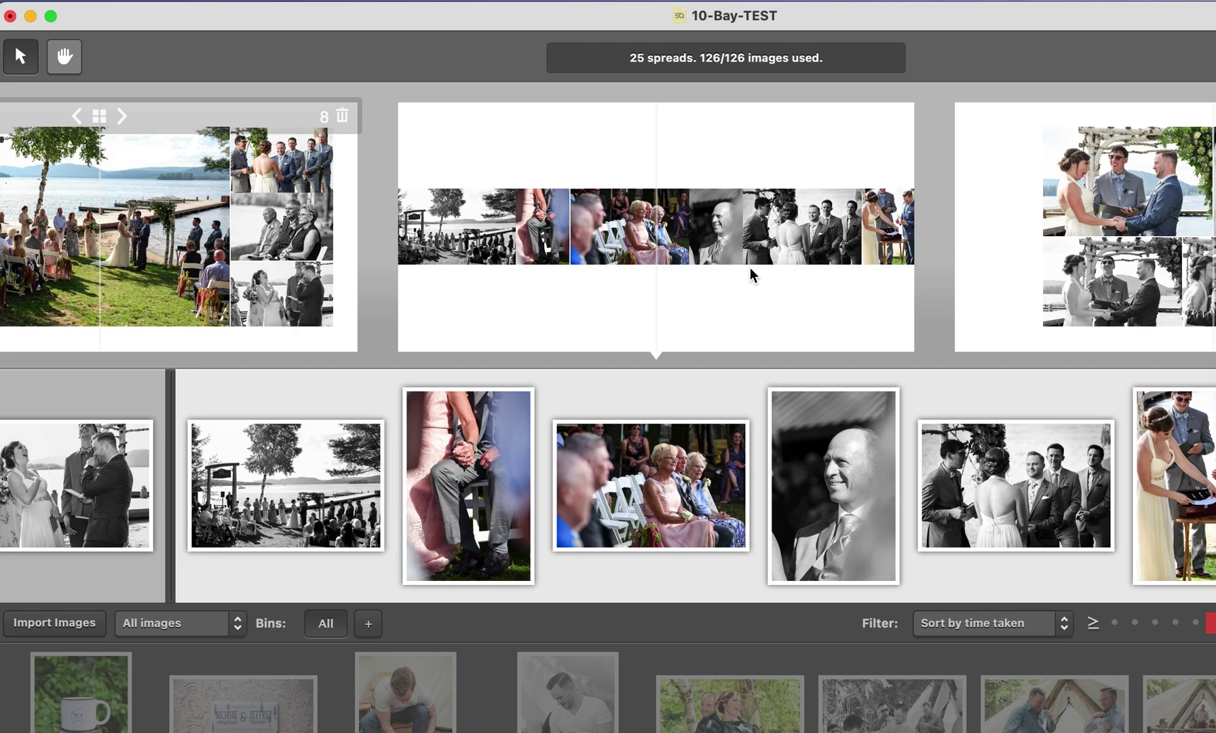
{"action": "key", "text": "Right"}
{"action": "key", "text": "Right"}
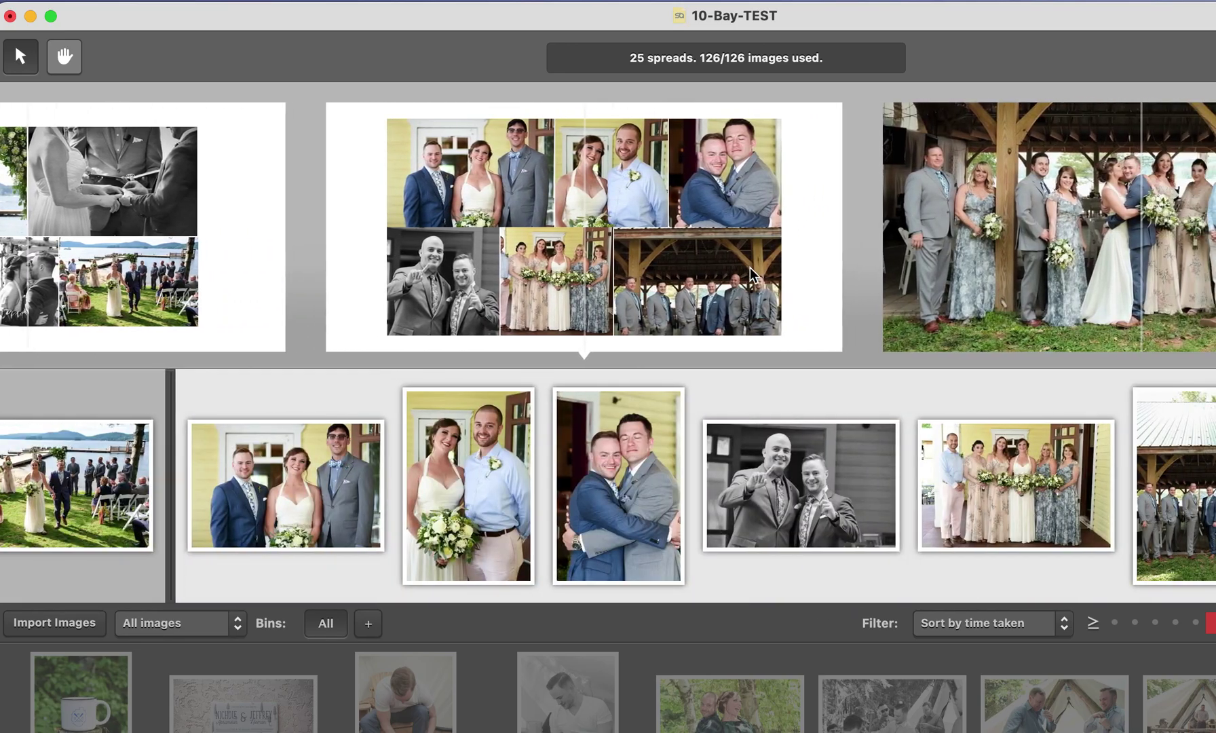
{"action": "key", "text": "Right"}
{"action": "key", "text": "Right"}
{"action": "key", "text": "Right"}
{"action": "key", "text": "Right"}
{"action": "key", "text": "Right"}
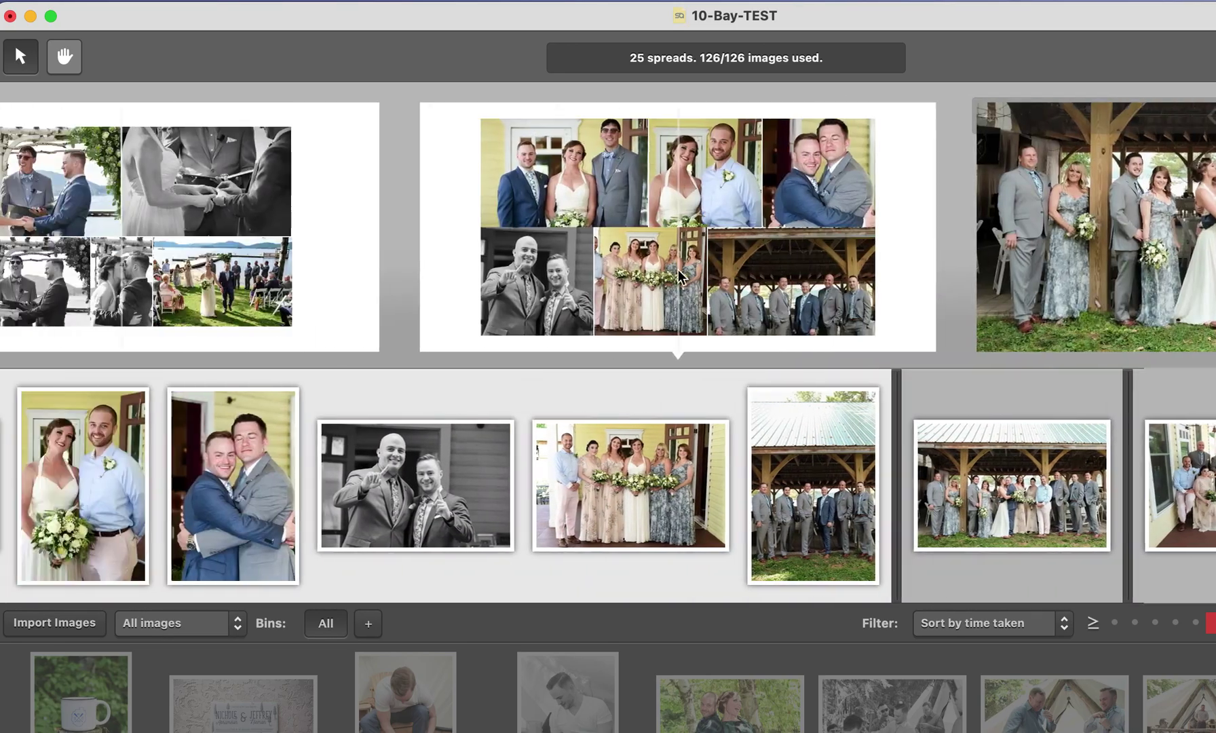
{"action": "key", "text": "Left"}
{"action": "key", "text": "Left"}
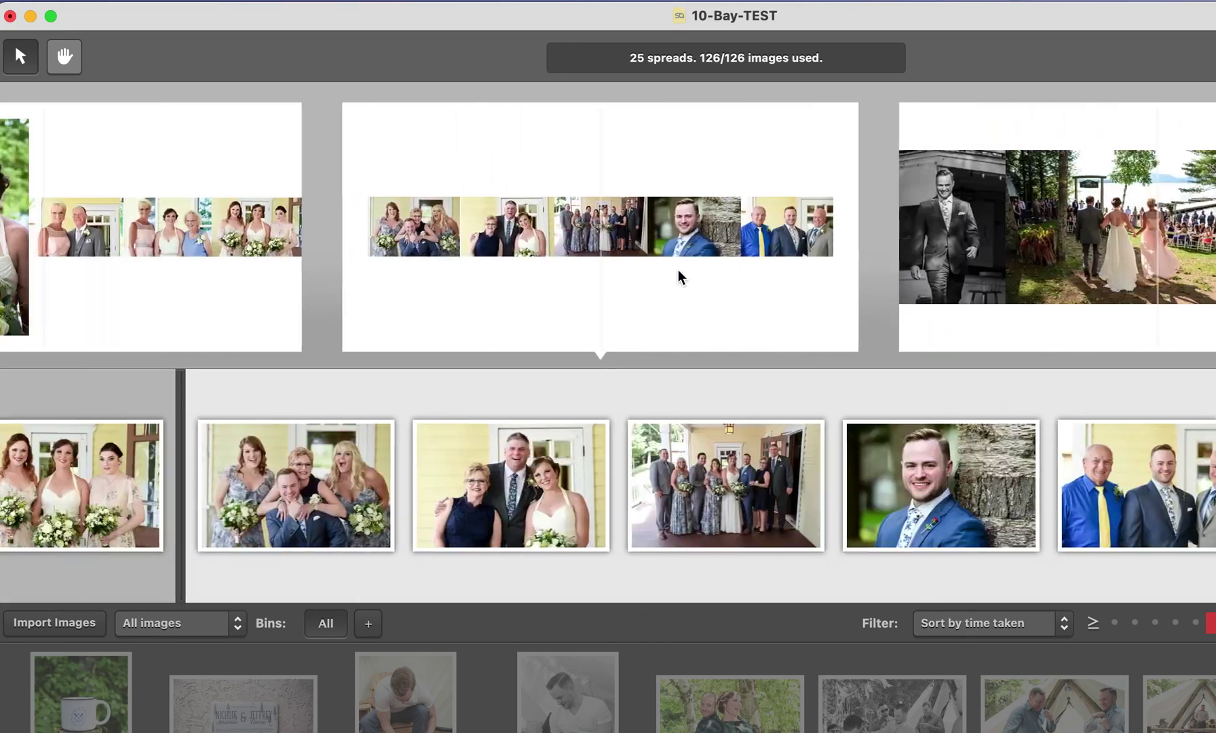
{"action": "key", "text": "Left"}
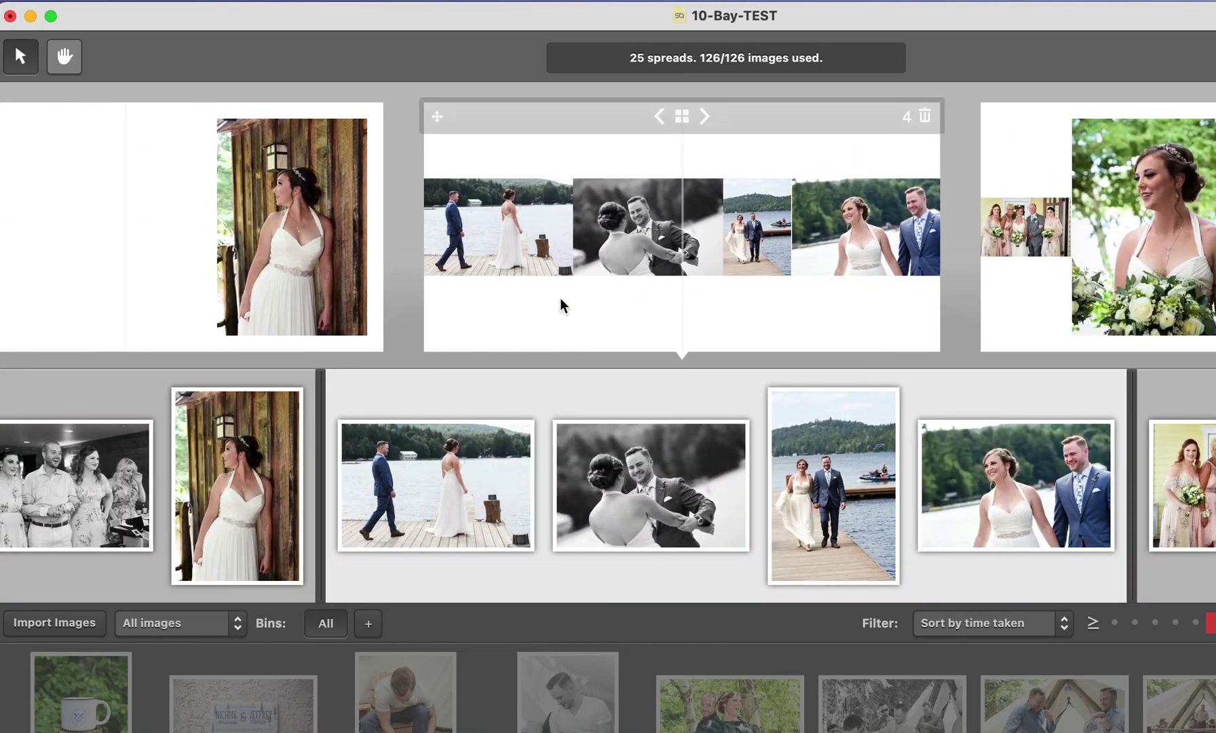
{"action": "key", "text": "Left"}
{"action": "key", "text": "Left"}
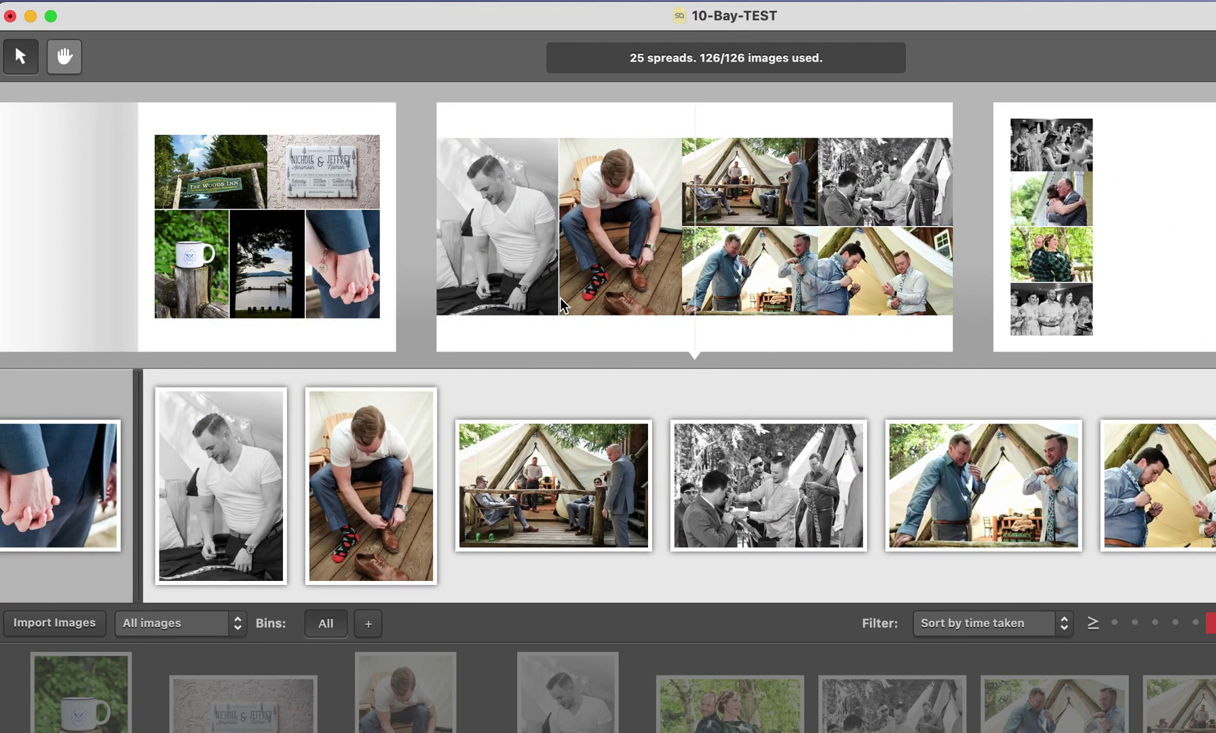